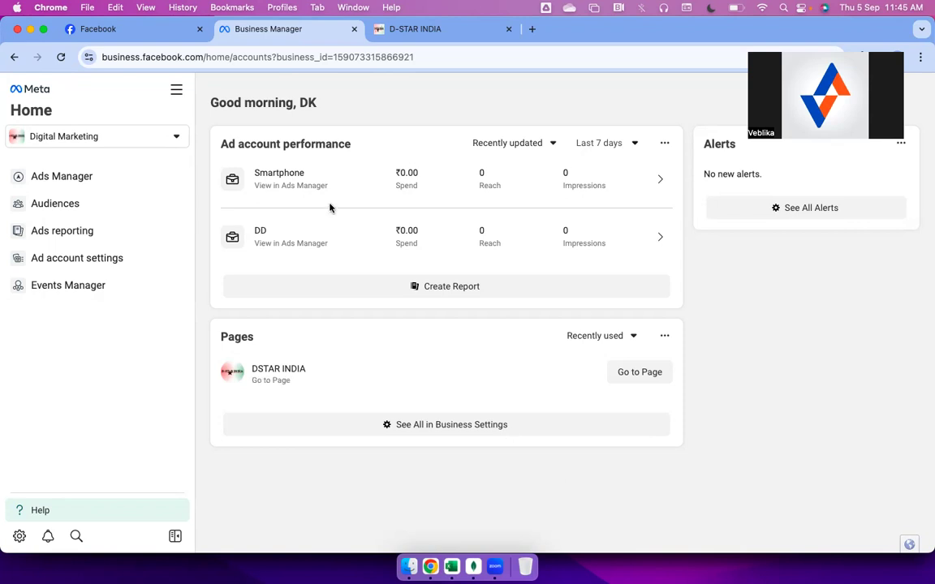
# Step: Open the business settings of the Digital Marketing business portfolio from the Business Manager home page
pyautogui.click(143, 32)
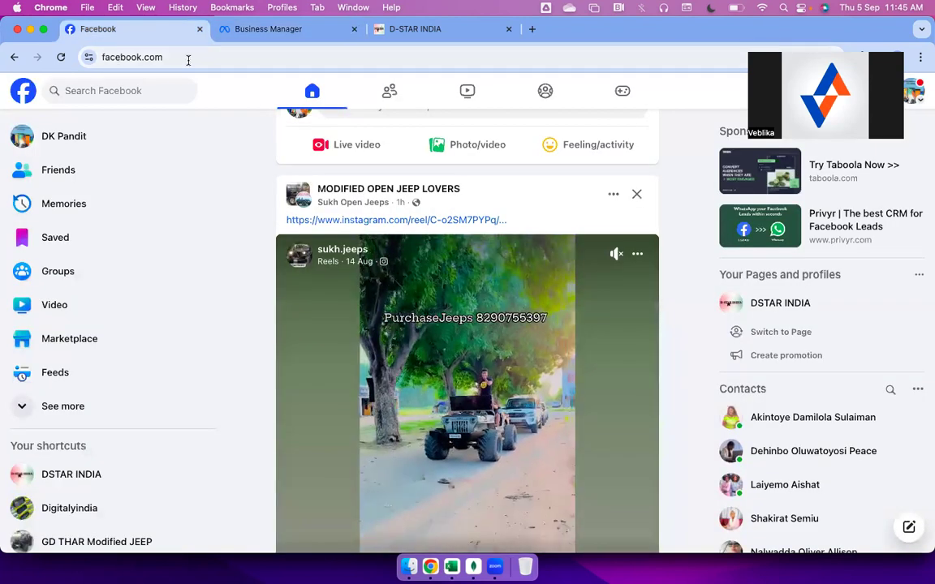
pyautogui.click(274, 36)
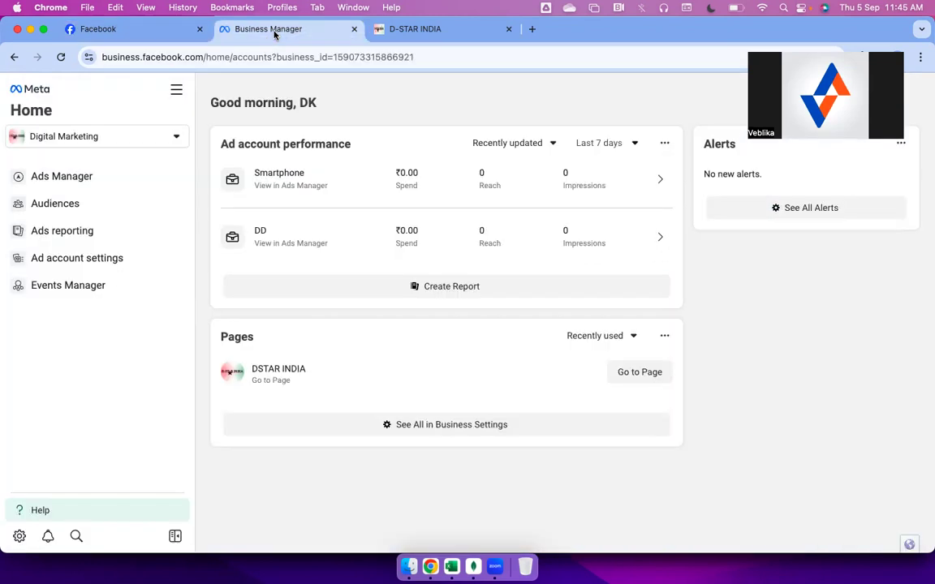
pyautogui.click(193, 56)
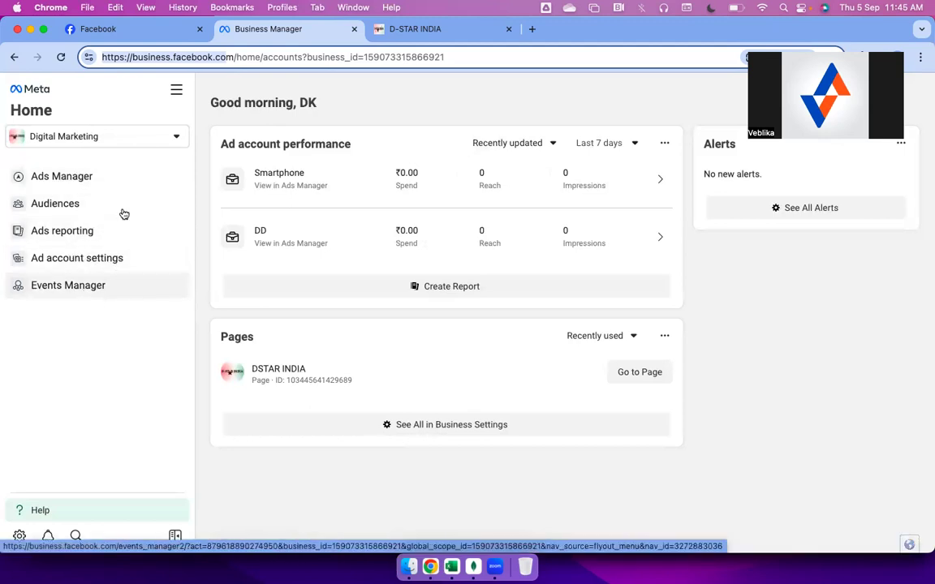
pyautogui.click(161, 142)
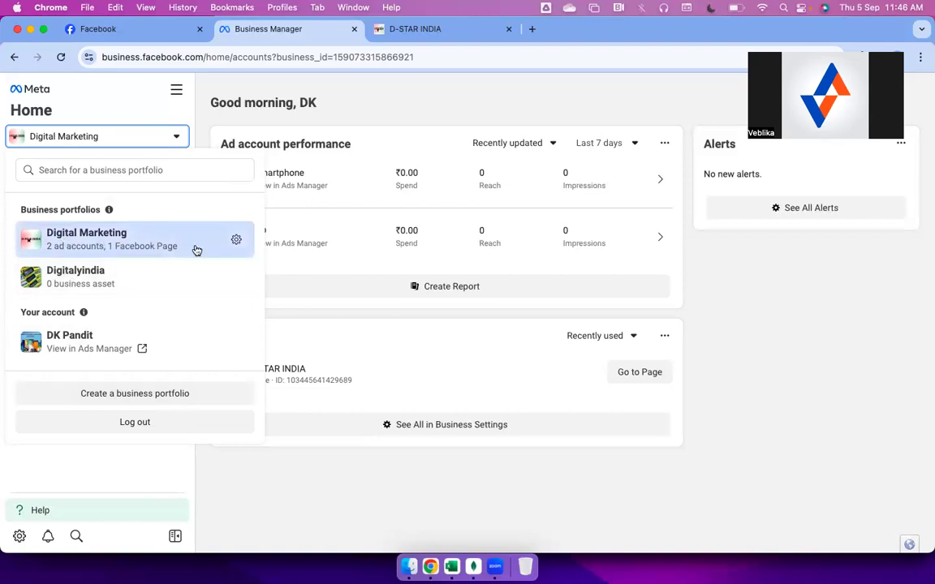
pyautogui.click(237, 242)
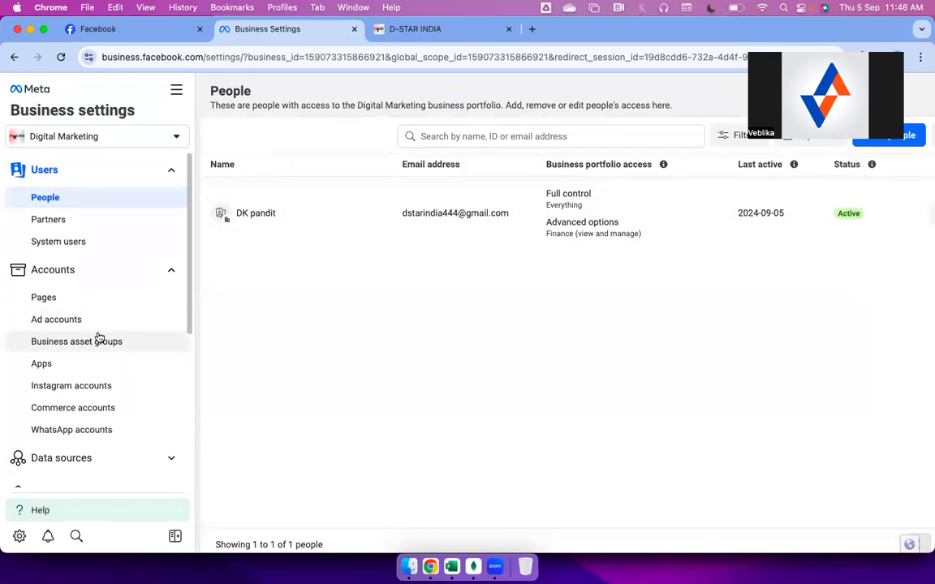
# Step: Open the Security Centre and examine the verification section for Digital Marketing
pyautogui.scroll(-7, 98, 338)
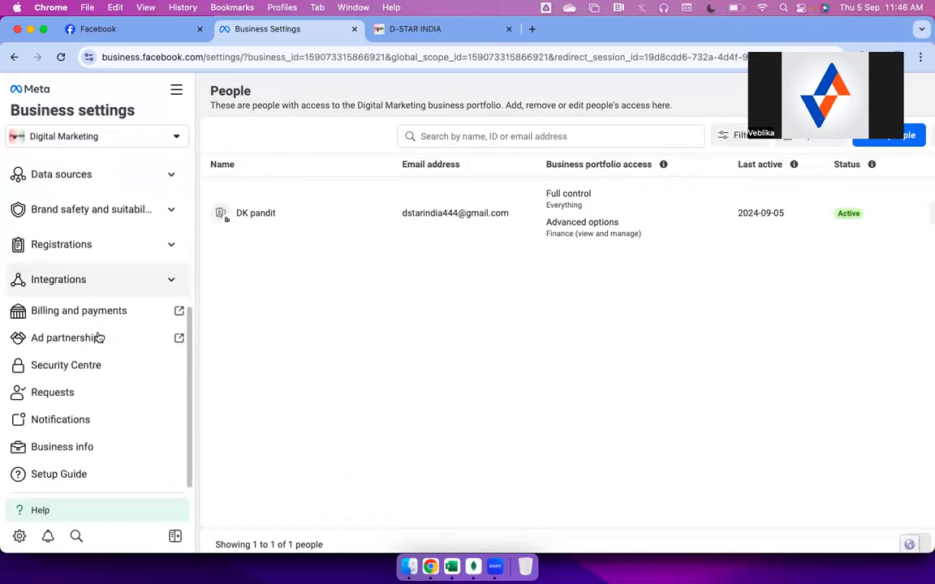
pyautogui.click(67, 368)
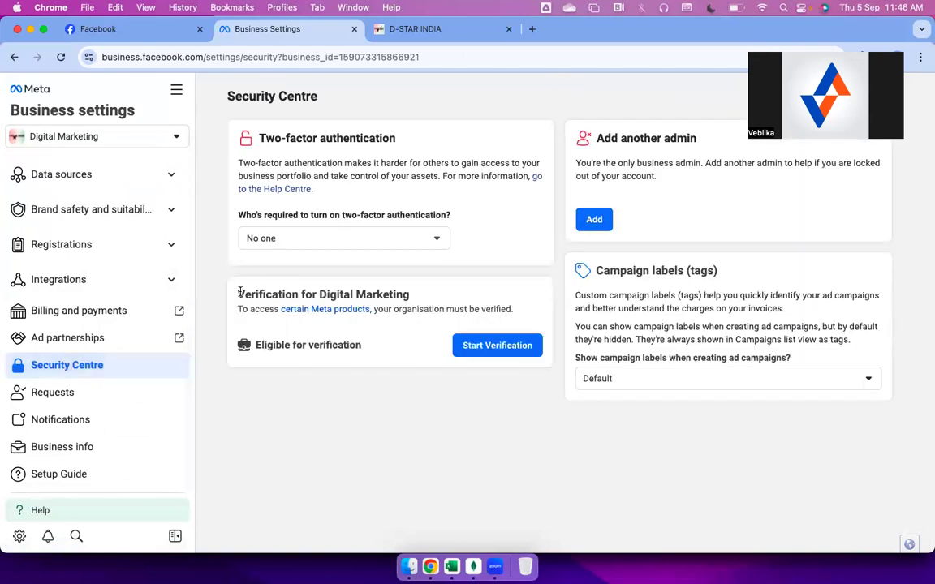
pyautogui.moveTo(237, 293); pyautogui.dragTo(410, 297)
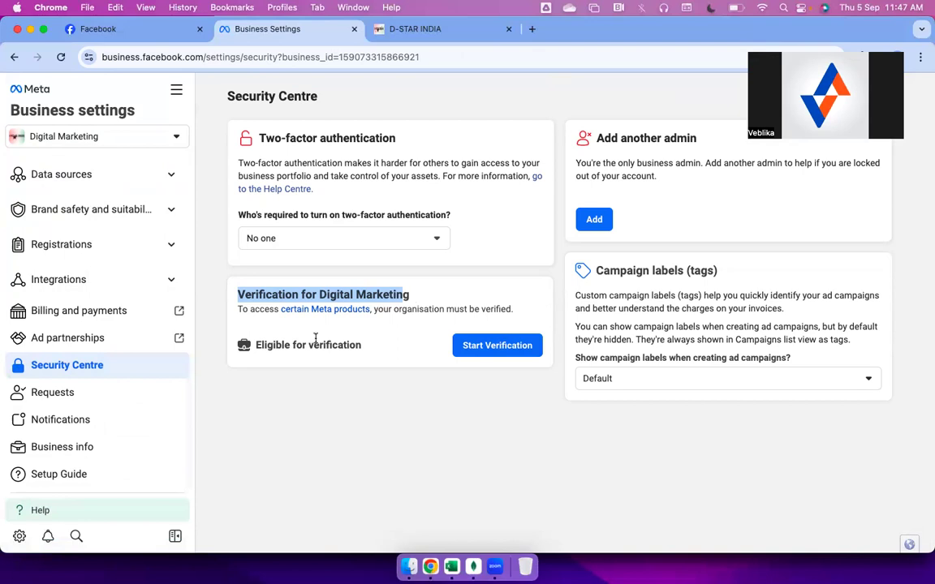
pyautogui.scroll(1, 103, 370)
pyautogui.scroll(-1, 102, 370)
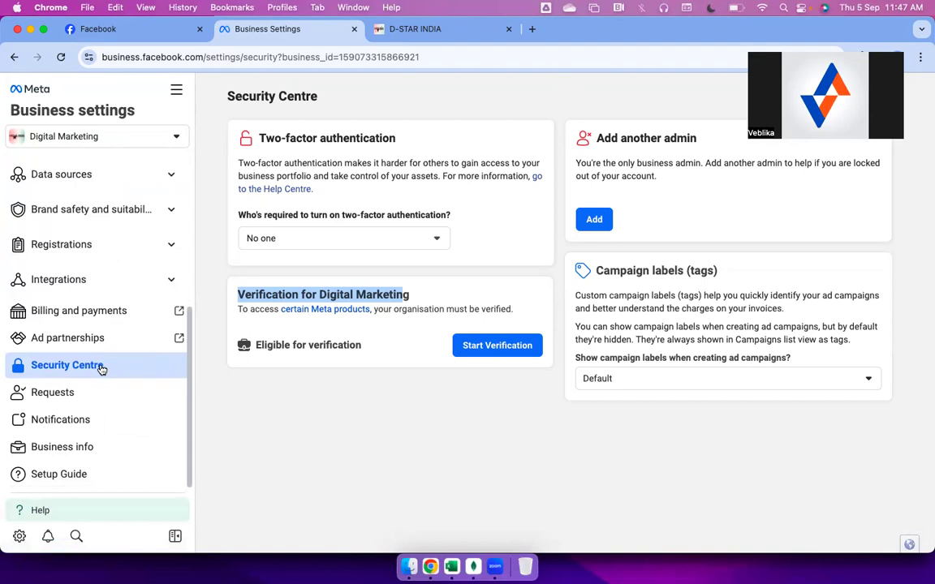
# Step: Open the business information page and review the legal business name, address, phone number and website
pyautogui.click(45, 448)
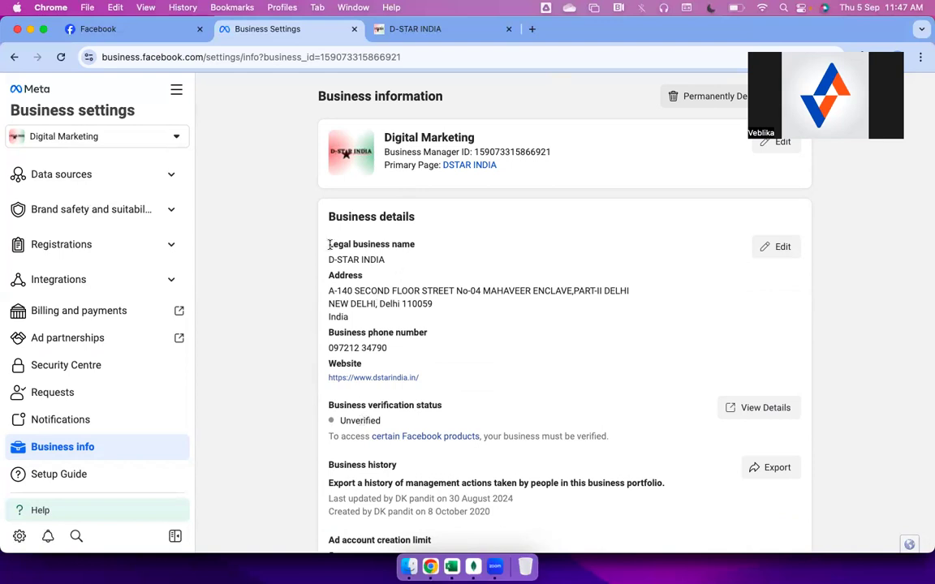
pyautogui.moveTo(328, 244); pyautogui.dragTo(421, 253)
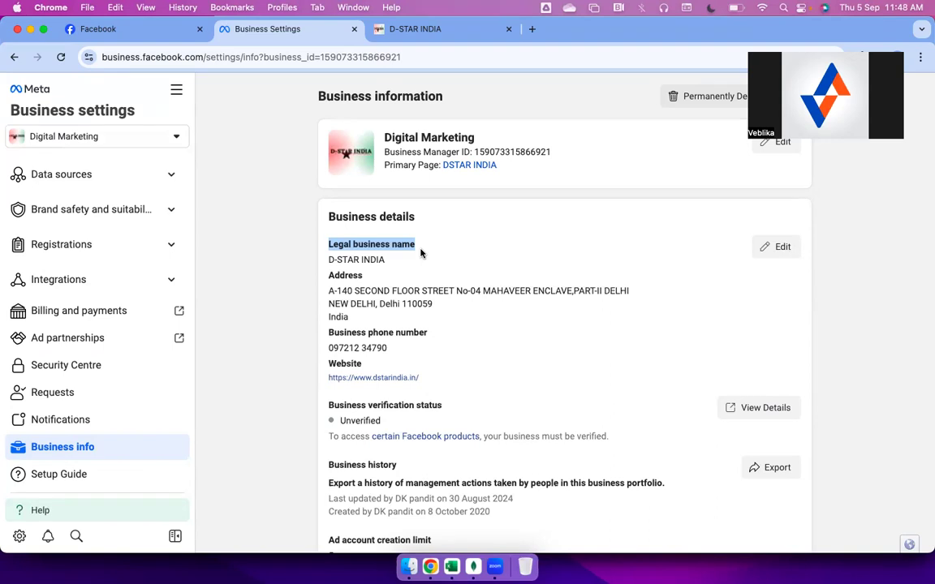
pyautogui.click(379, 274)
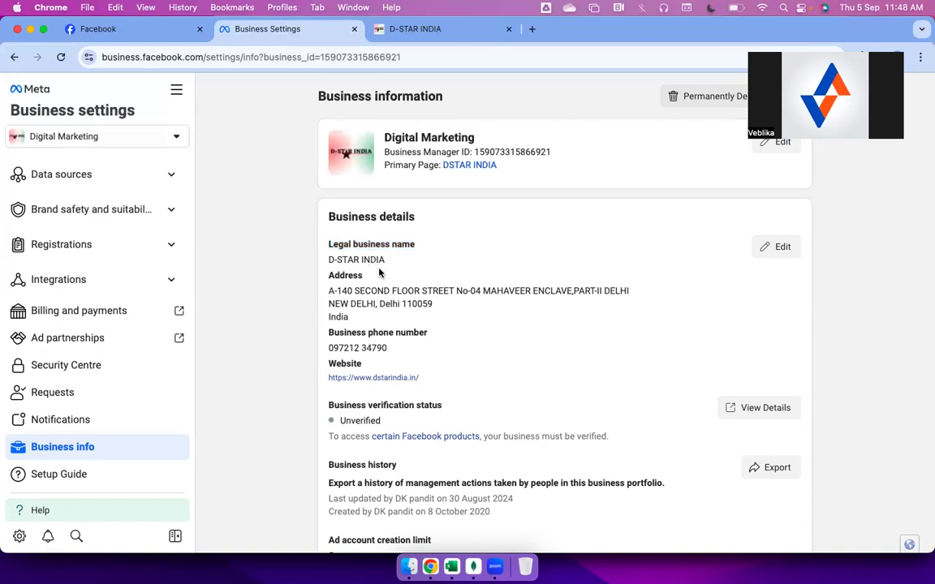
pyautogui.moveTo(329, 260); pyautogui.dragTo(359, 260)
pyautogui.moveTo(328, 243); pyautogui.dragTo(434, 340)
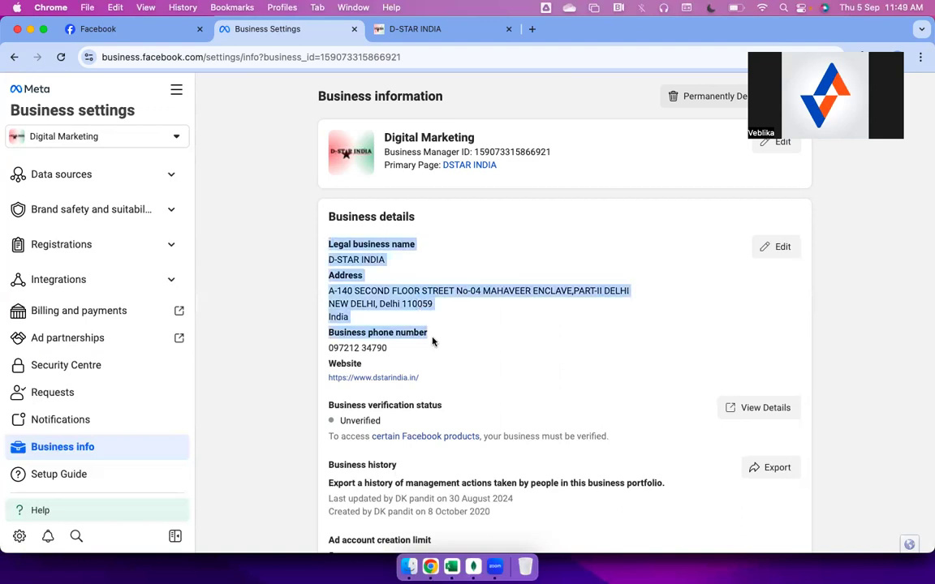
pyautogui.click(433, 342)
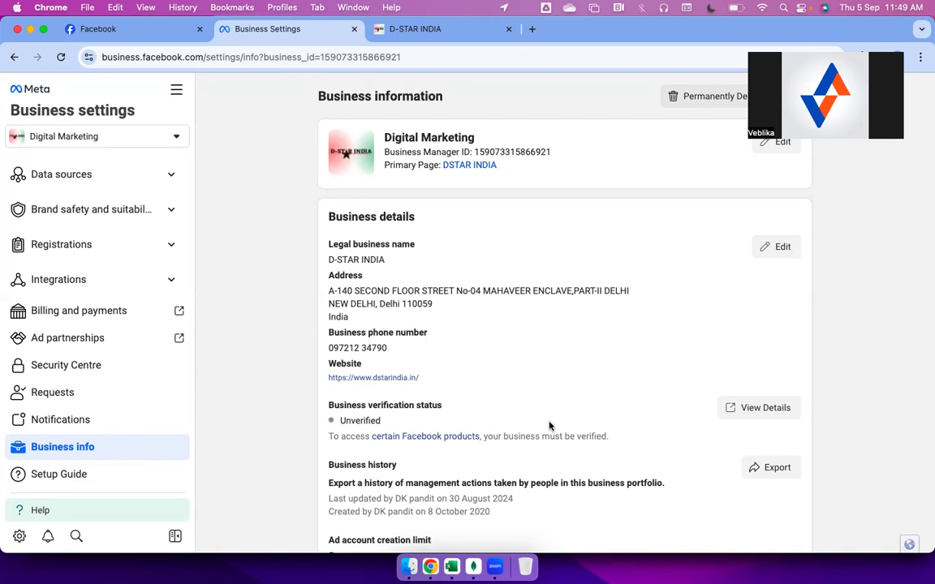
pyautogui.scroll(-2, 494, 337)
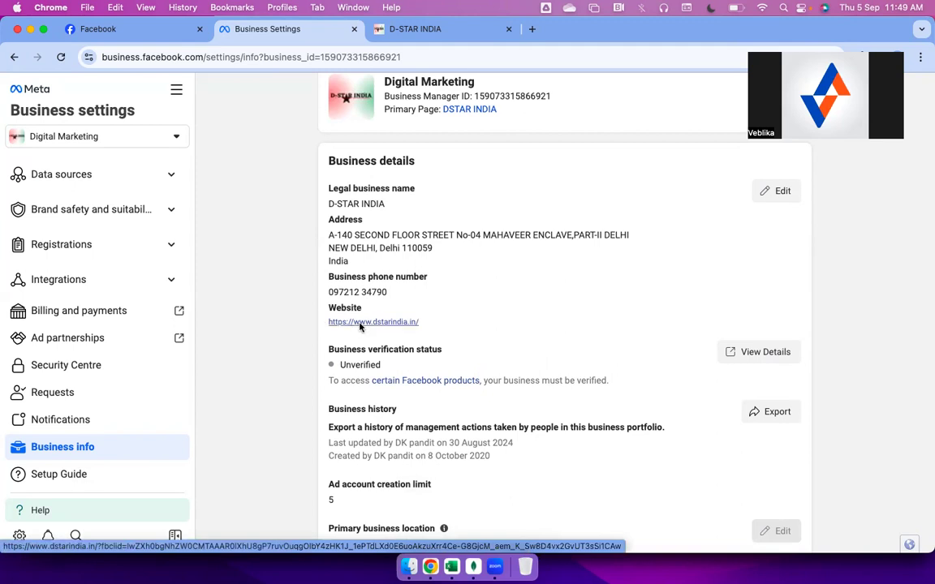
# Step: Check the address, phone number and email shown on the D-STAR INDIA website's contact page
pyautogui.click(388, 30)
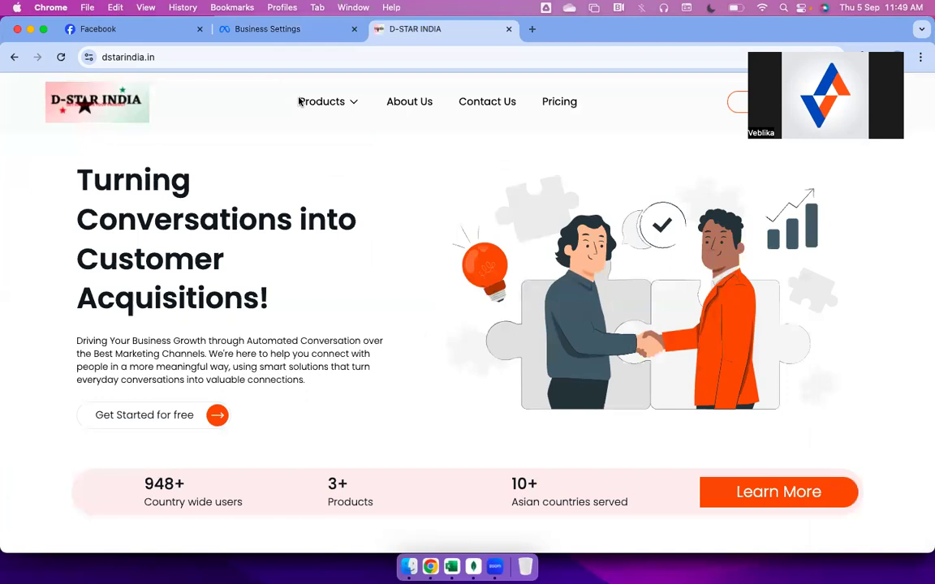
pyautogui.click(500, 105)
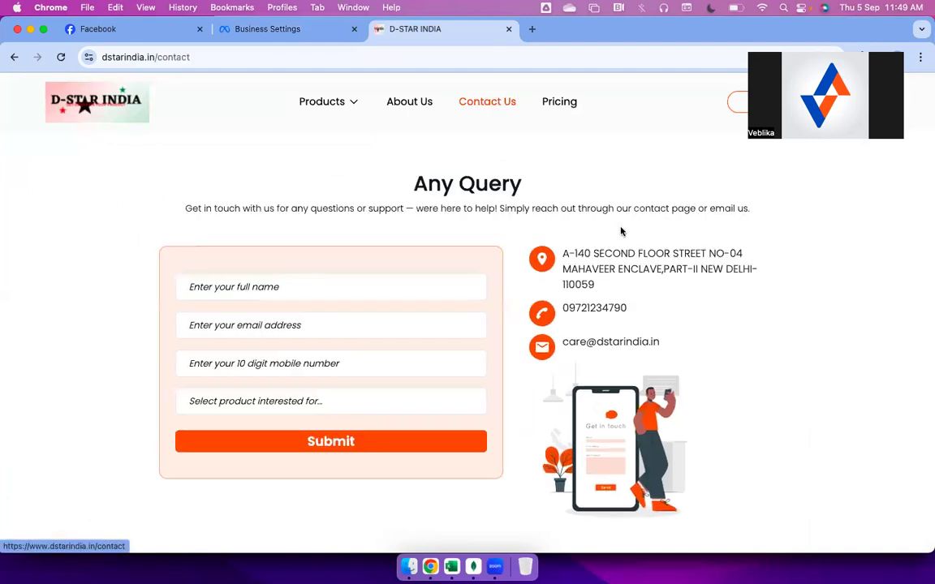
pyautogui.scroll(-2, 585, 227)
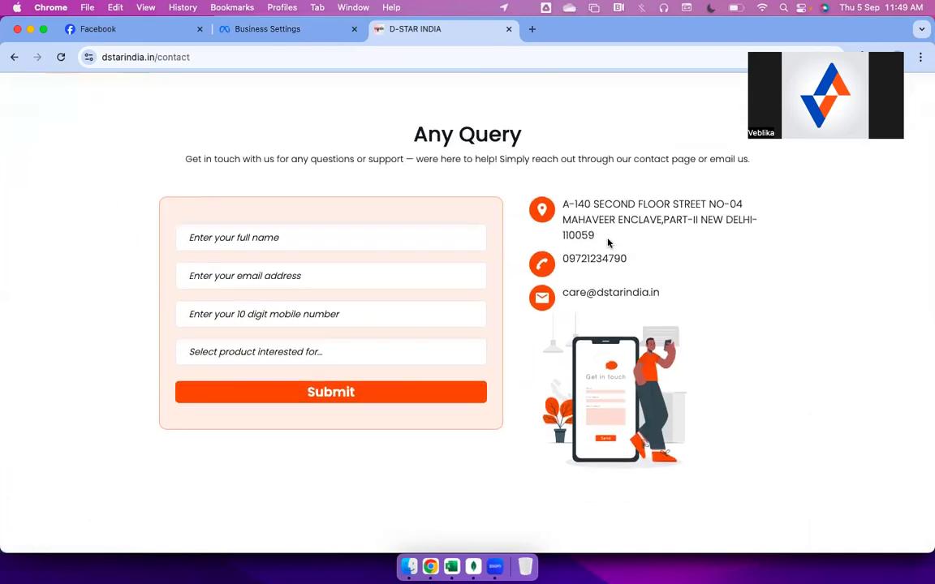
pyautogui.moveTo(586, 258); pyautogui.dragTo(632, 265)
pyautogui.moveTo(576, 294); pyautogui.dragTo(632, 294)
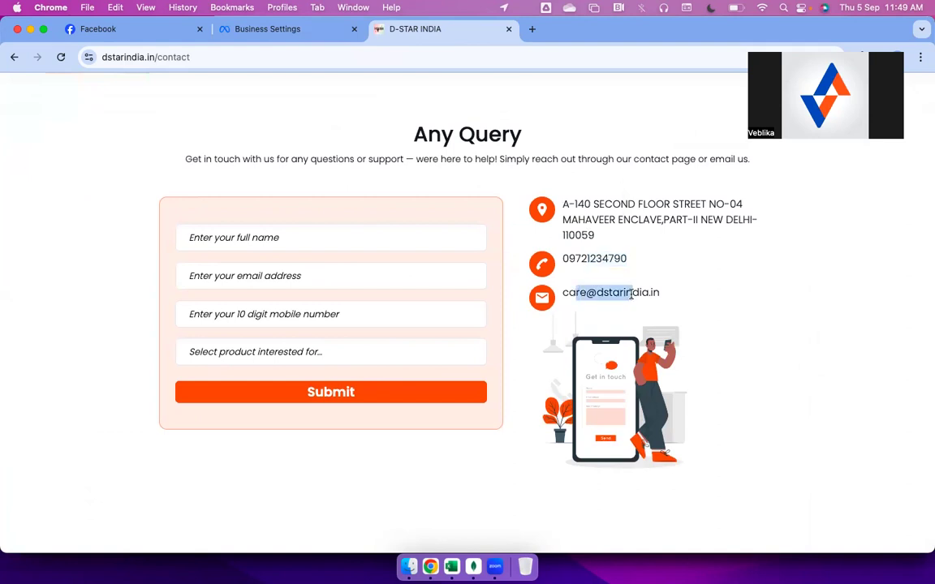
pyautogui.tripleClick(632, 294)
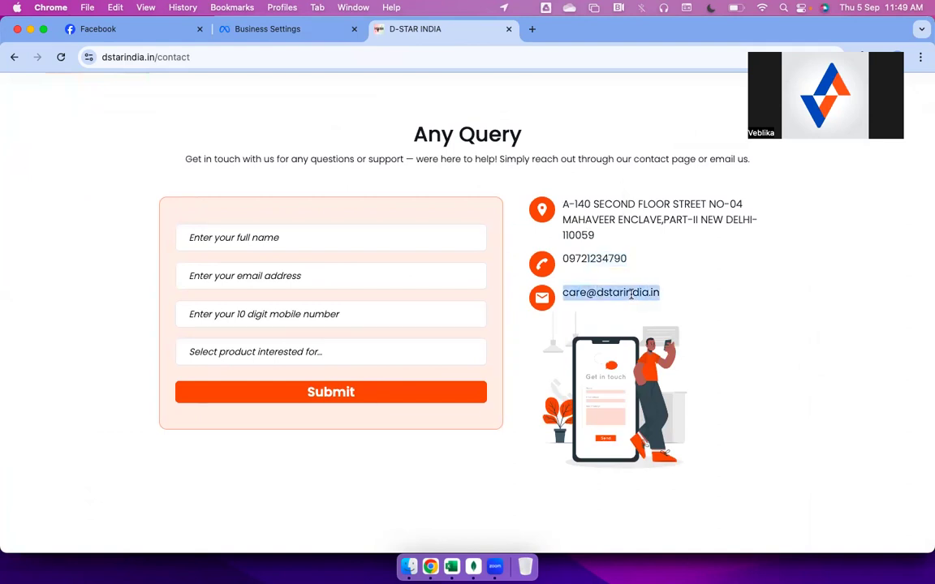
# Step: Return to Business Settings and open the business details for editing
pyautogui.click(268, 29)
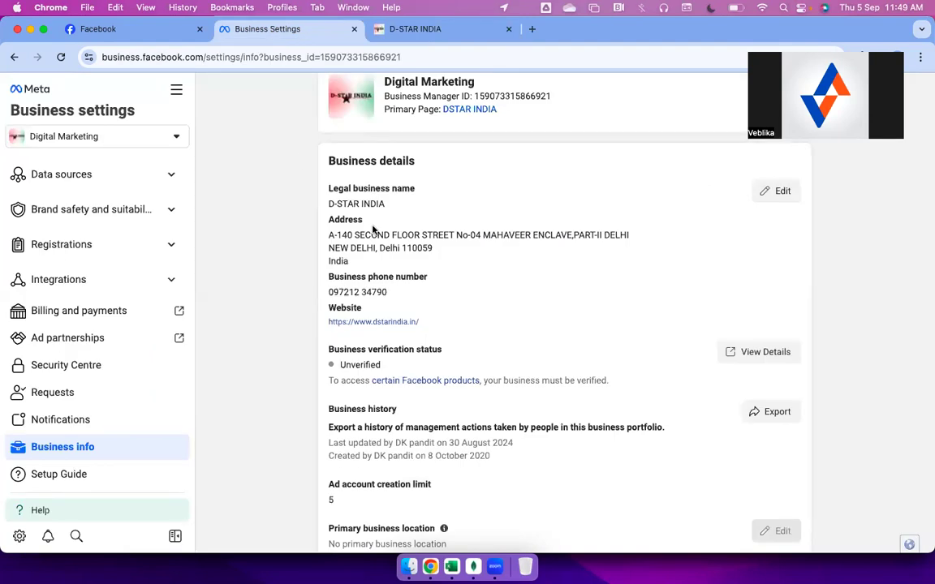
pyautogui.click(767, 193)
pyautogui.scroll(-1, 383, 328)
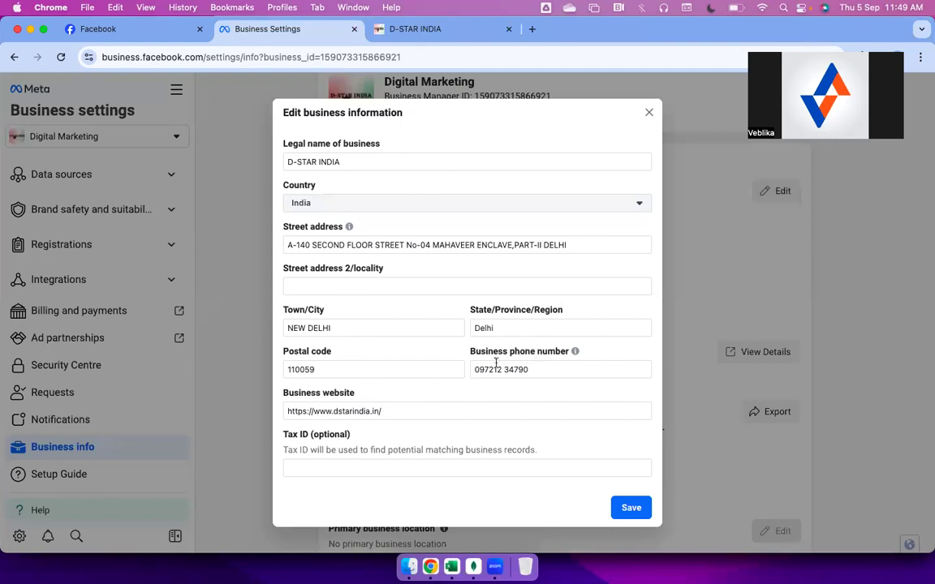
# Step: Copy the address from the website's contact page and search for it on the business information page
pyautogui.click(428, 31)
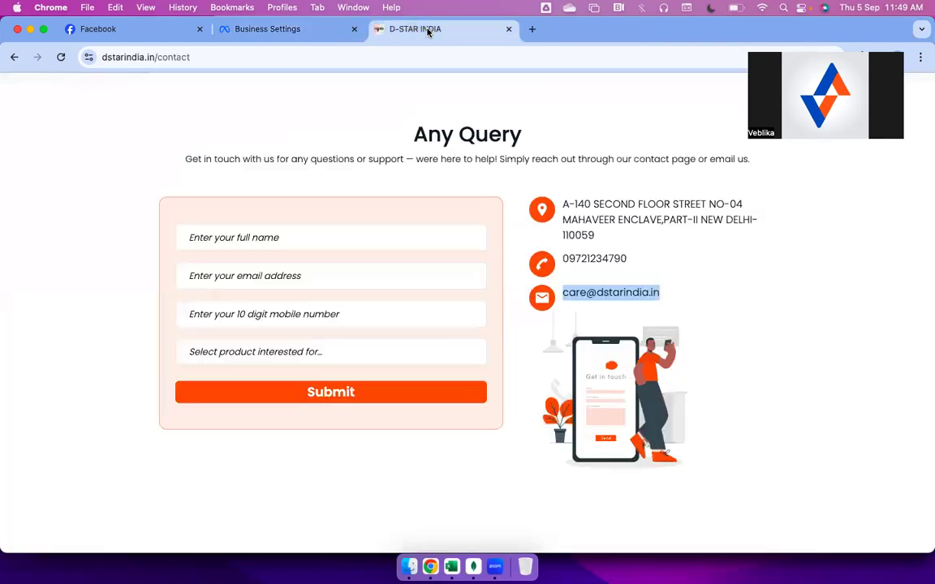
pyautogui.click(587, 236)
pyautogui.moveTo(587, 235); pyautogui.dragTo(505, 190)
pyautogui.press('super+c')
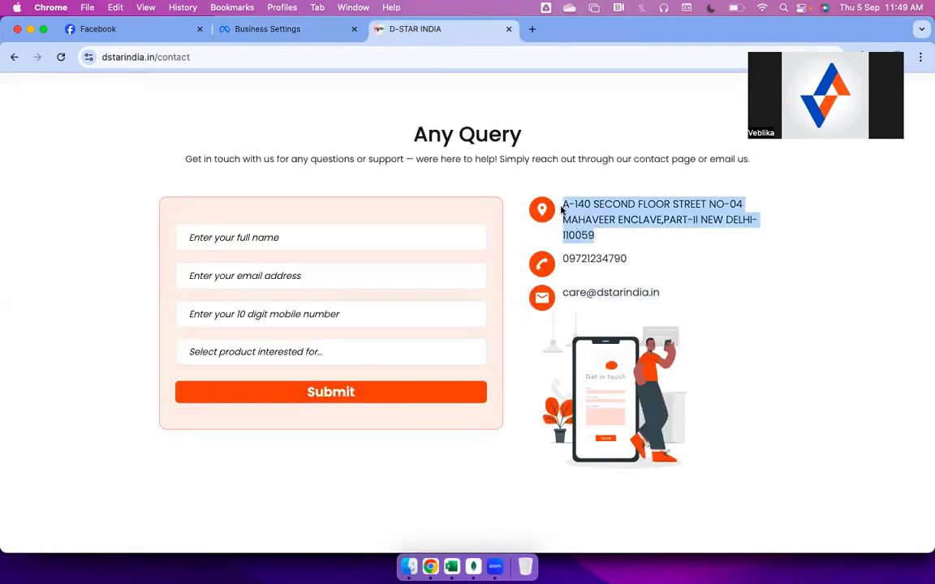
pyautogui.click(308, 36)
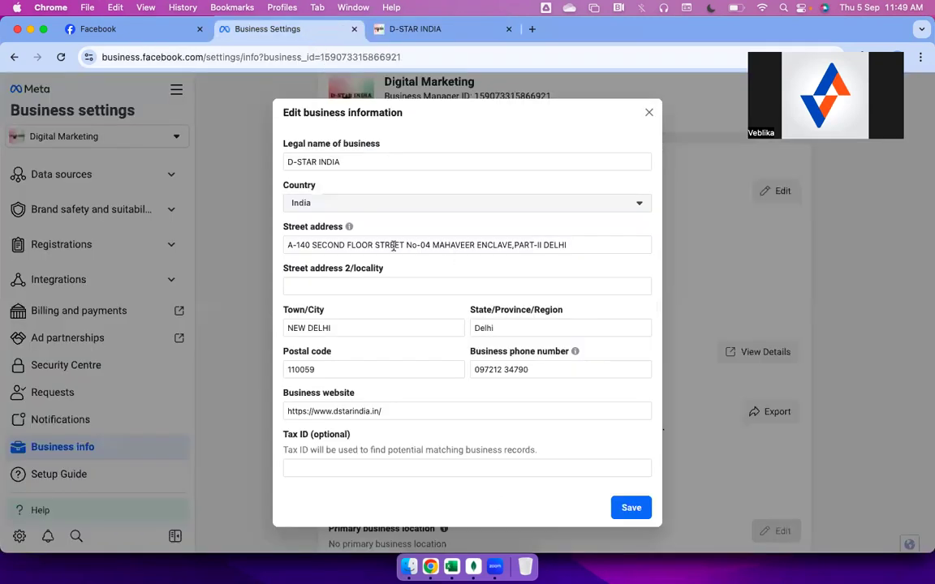
pyautogui.press('super+f')
pyautogui.press('super+v')
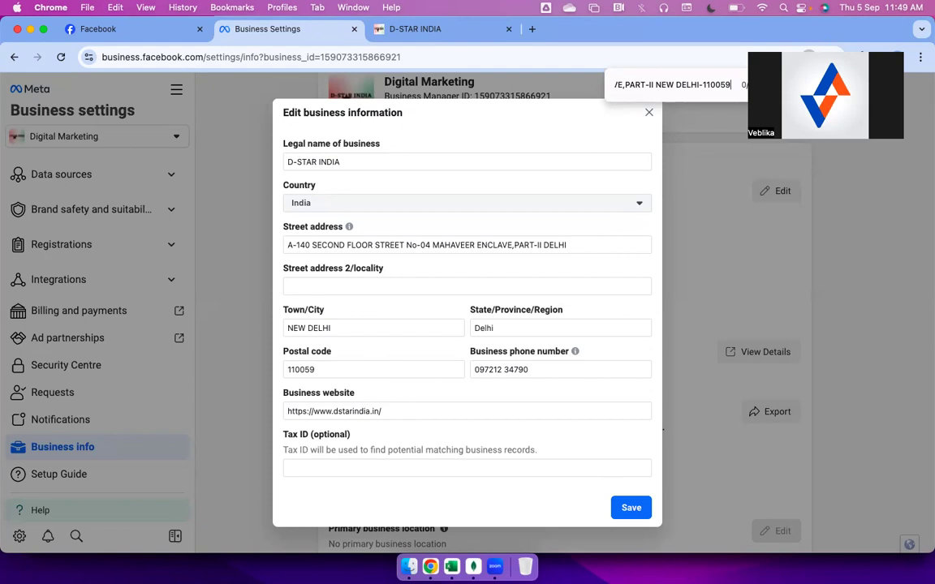
pyautogui.click(827, 86)
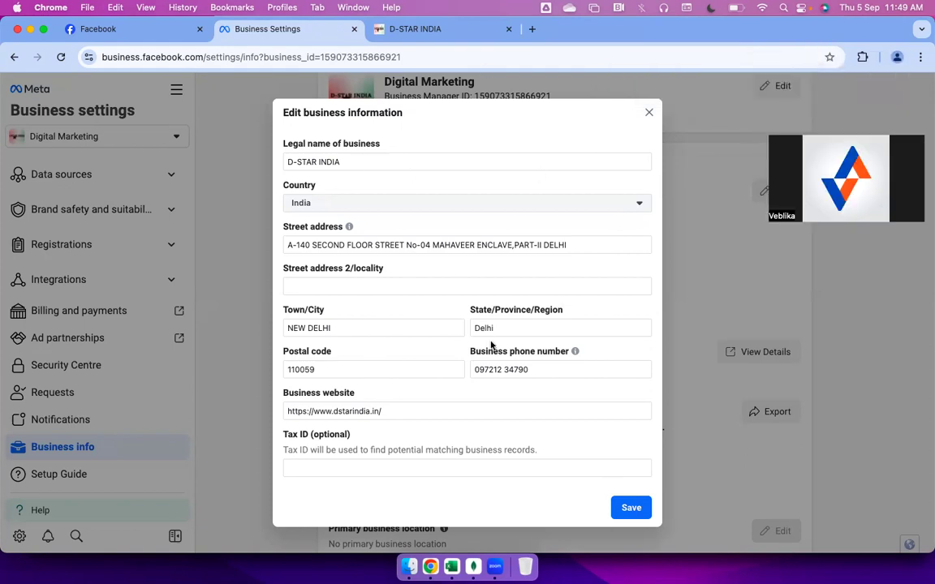
# Step: In Finder, open dstar.pdf from the "to delete" folder on the iCloud Desktop and examine the unit name on the registration certificate
pyautogui.rightClick(411, 566)
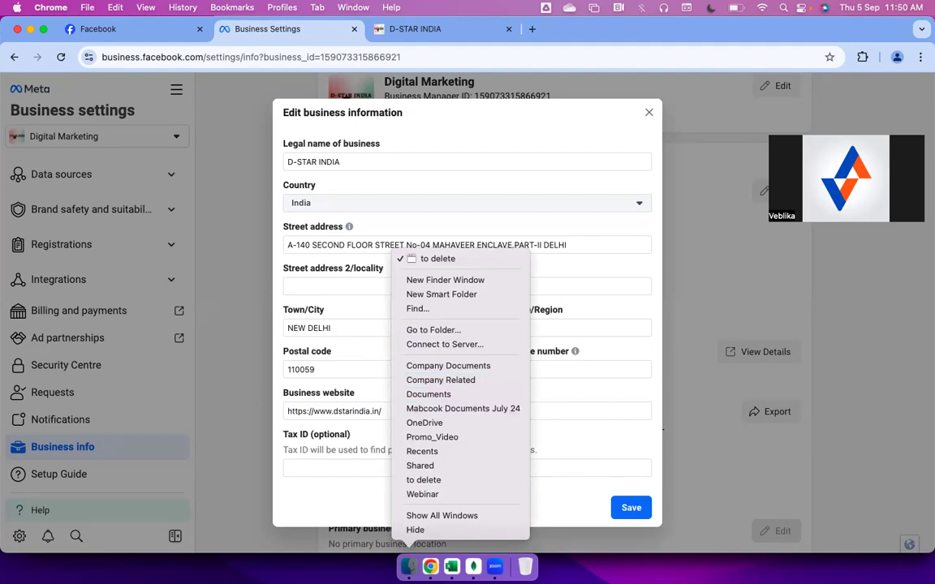
pyautogui.click(409, 567)
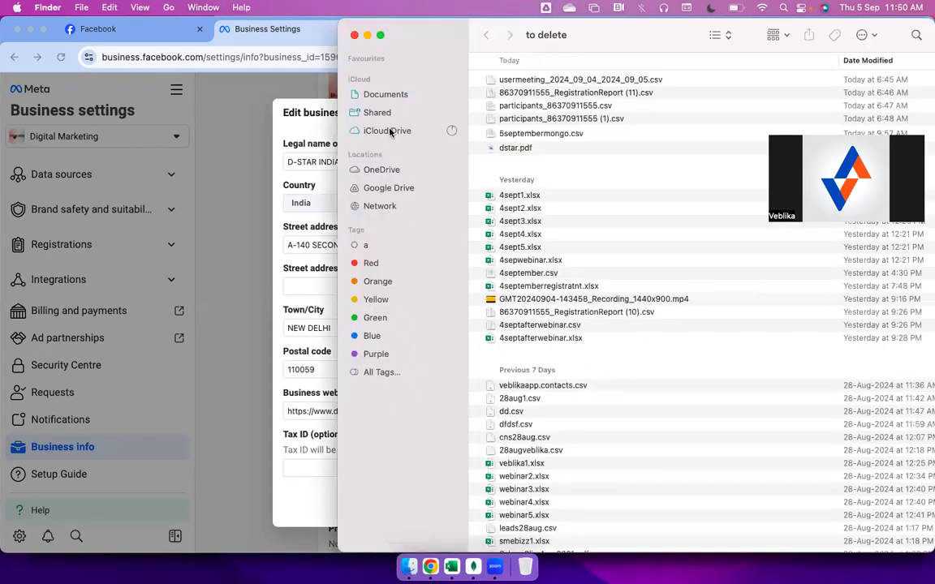
pyautogui.click(390, 133)
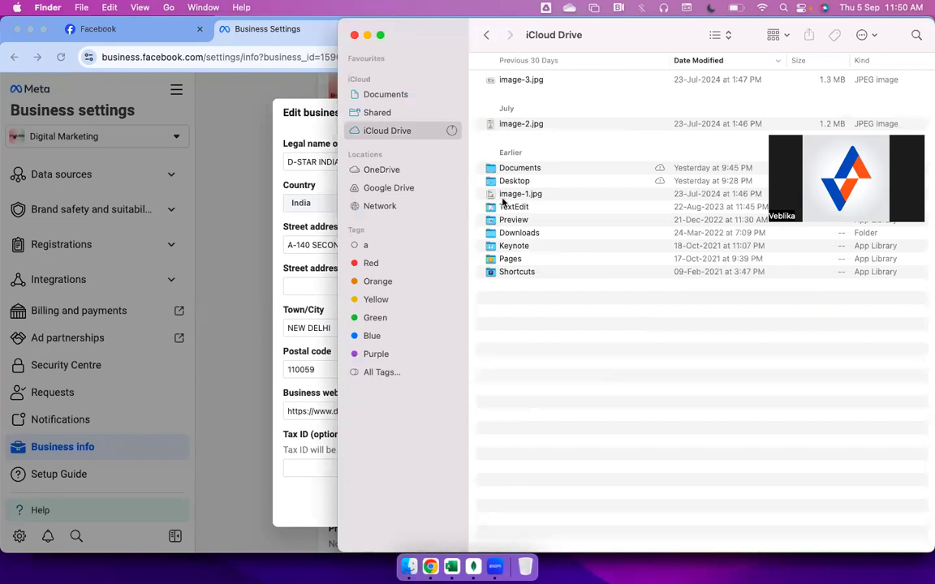
pyautogui.doubleClick(509, 181)
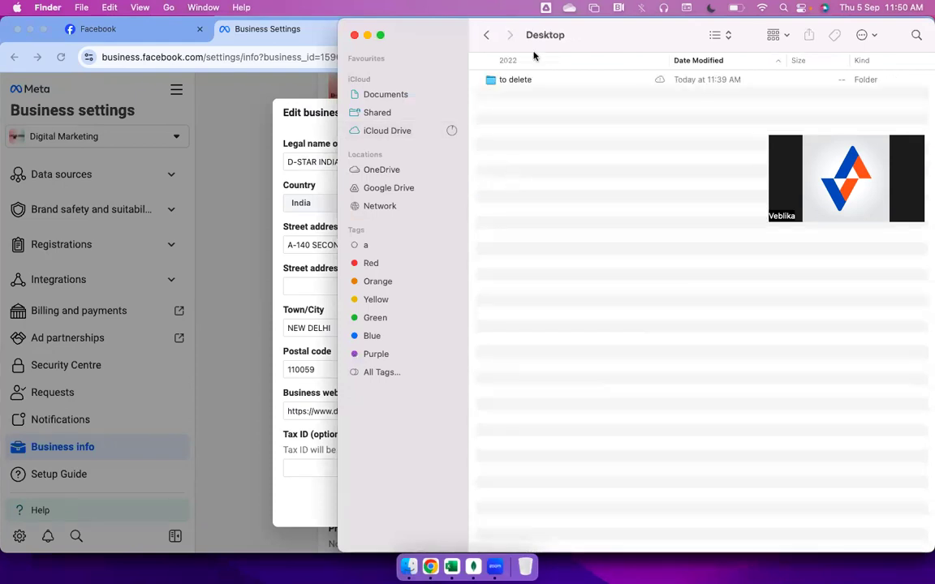
pyautogui.doubleClick(520, 80)
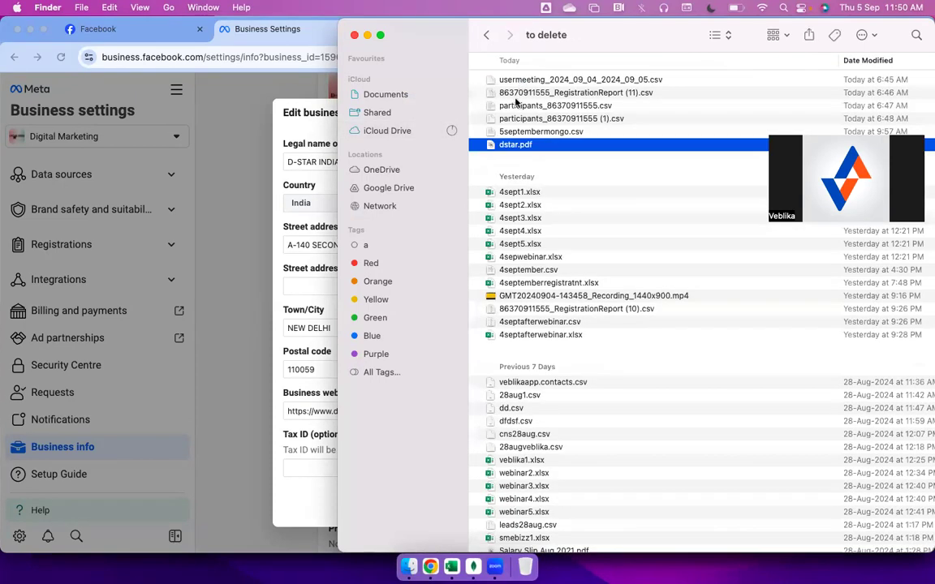
pyautogui.doubleClick(511, 147)
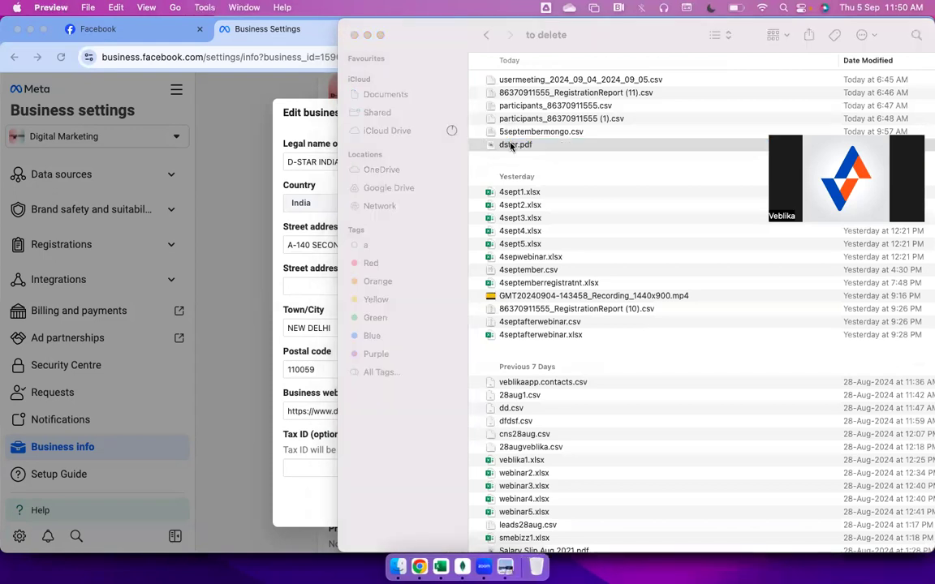
pyautogui.scroll(-4, 422, 317)
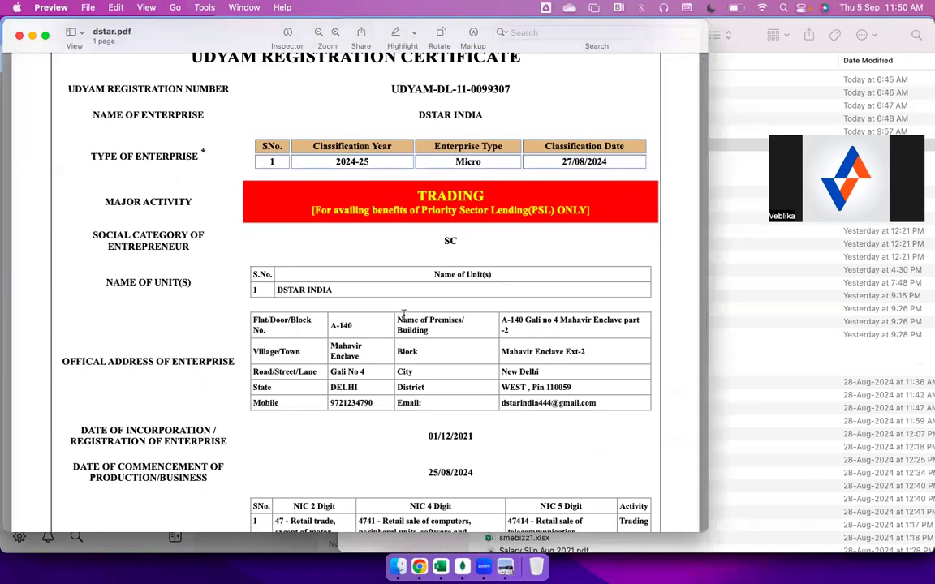
pyautogui.moveTo(276, 290); pyautogui.dragTo(333, 291)
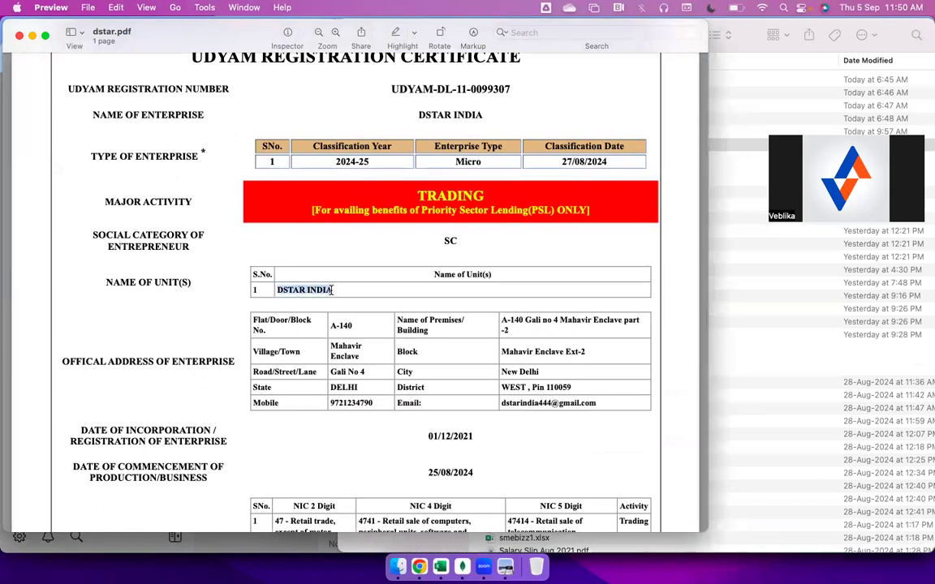
# Step: Switch back to Chrome, change the legal name of the business to DSTAR INDIA and save the business information
pyautogui.click(420, 568)
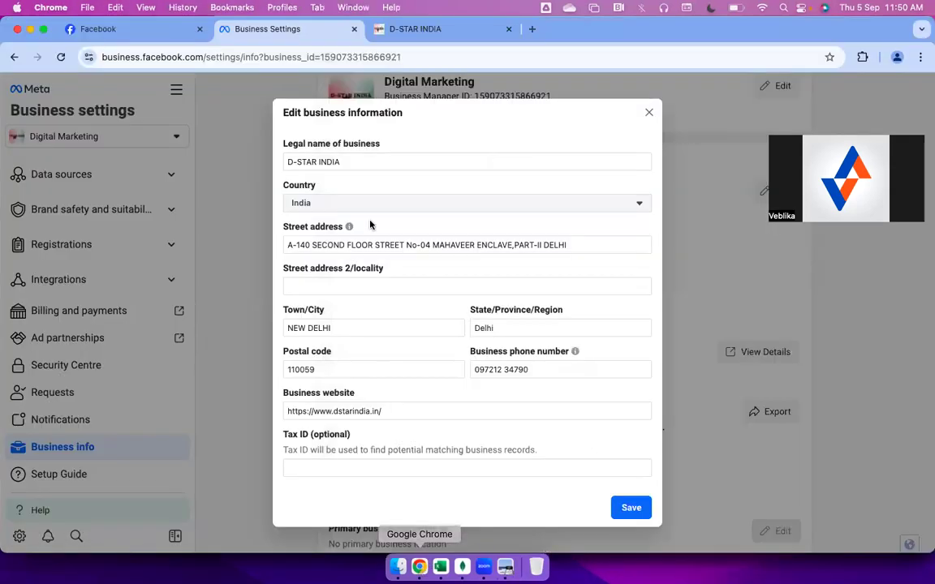
pyautogui.moveTo(338, 162); pyautogui.dragTo(277, 162)
pyautogui.click(295, 161)
pyautogui.press('BackSpace')
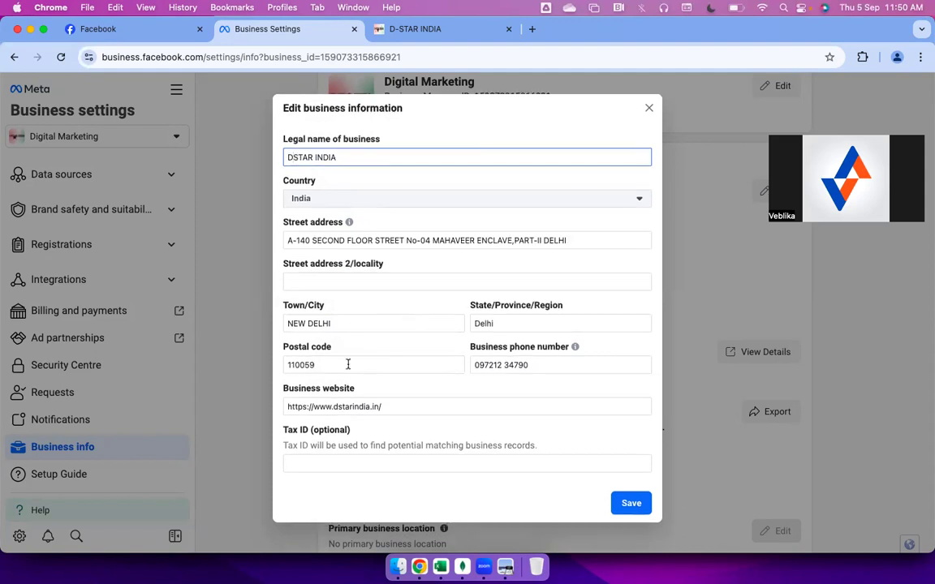
pyautogui.click(629, 508)
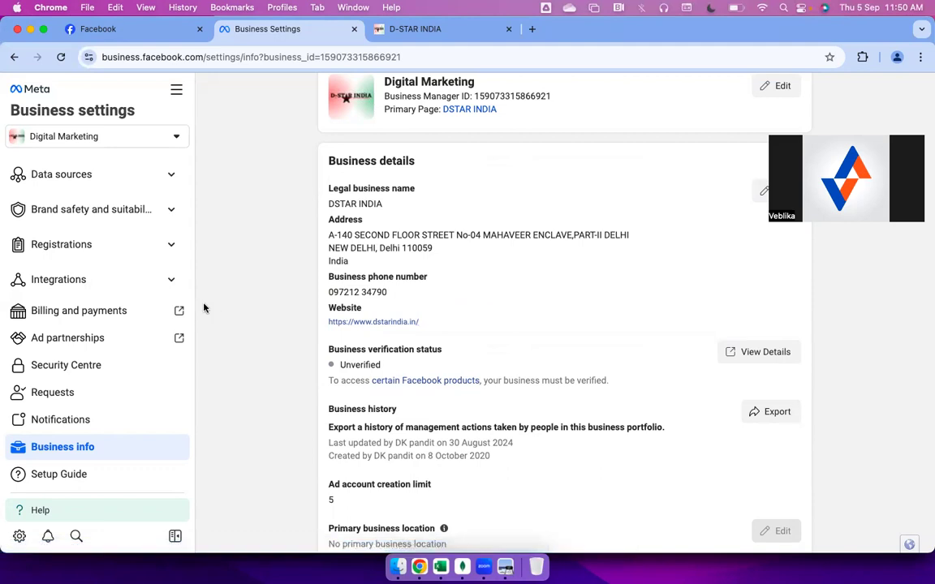
# Step: Open the Domains settings under Brand safety and suitability and start creating a new domain
pyautogui.click(89, 213)
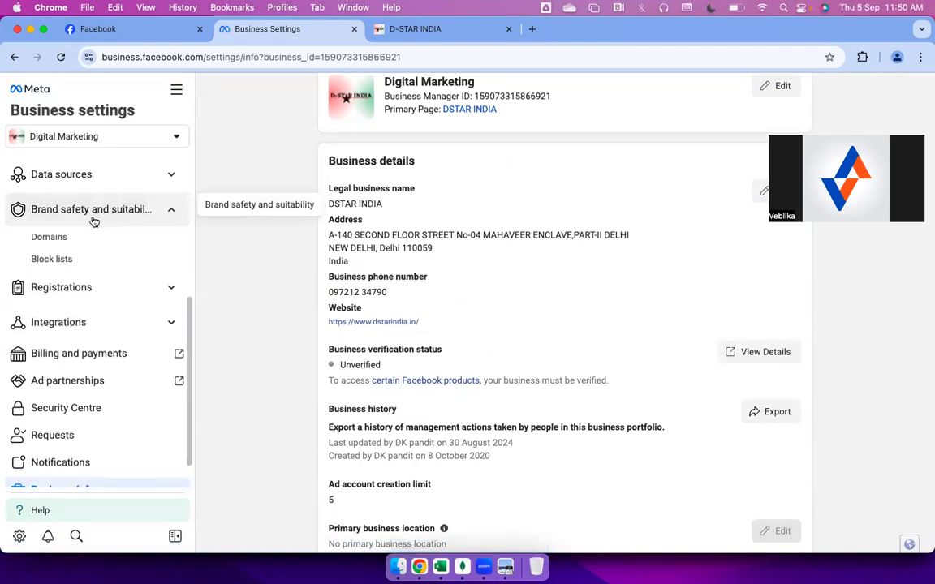
pyautogui.click(49, 237)
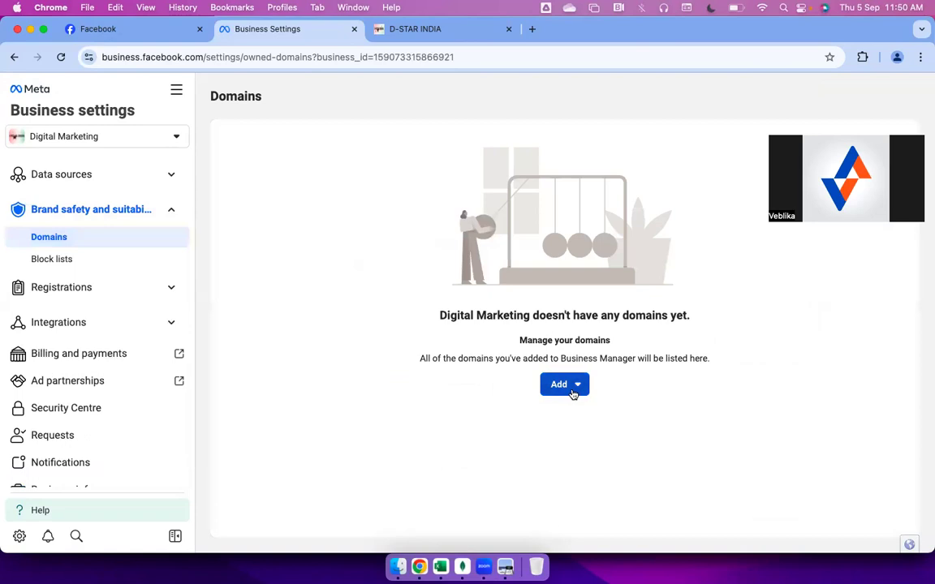
pyautogui.click(577, 388)
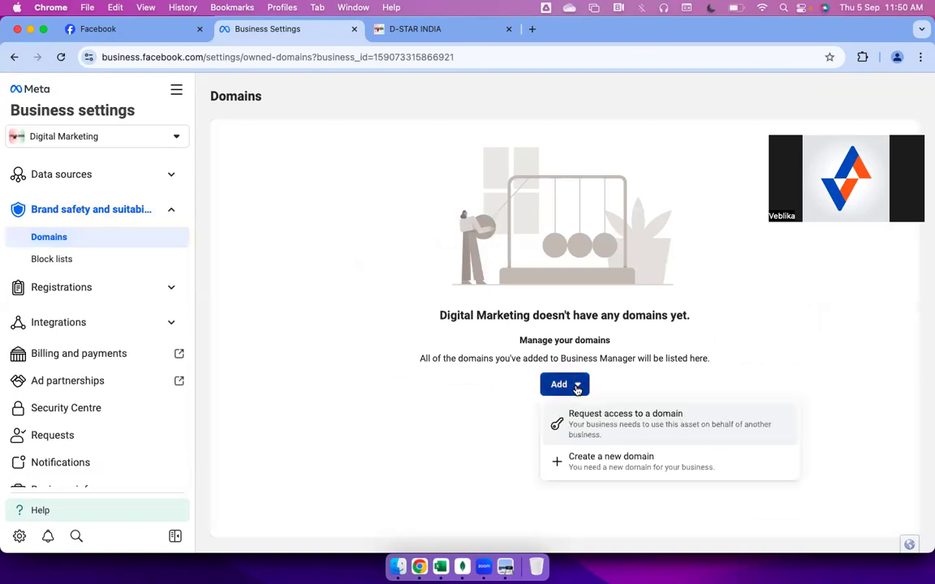
pyautogui.click(690, 468)
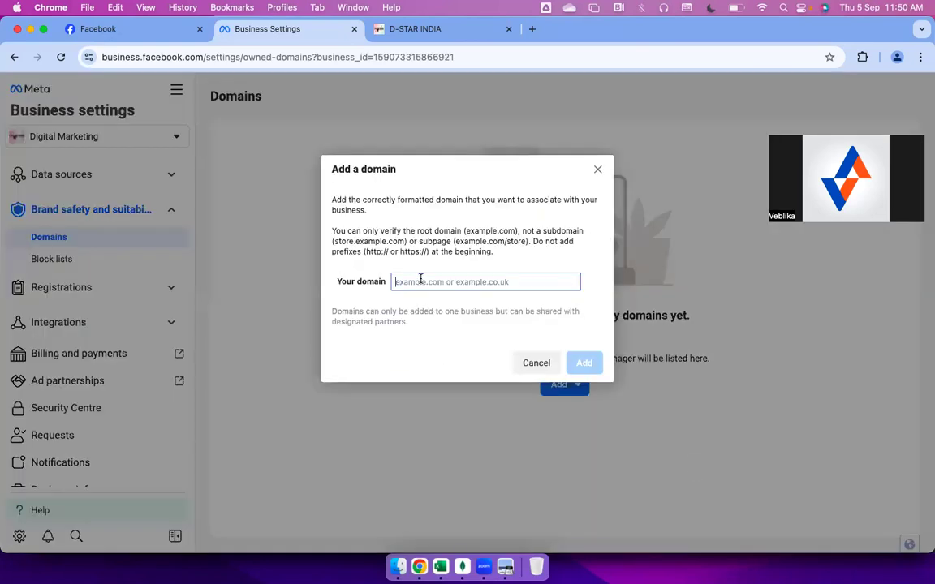
# Step: Copy the web address from the D-STAR INDIA site, reduce it to dstarindia.in and add it as the business's domain
pyautogui.click(414, 28)
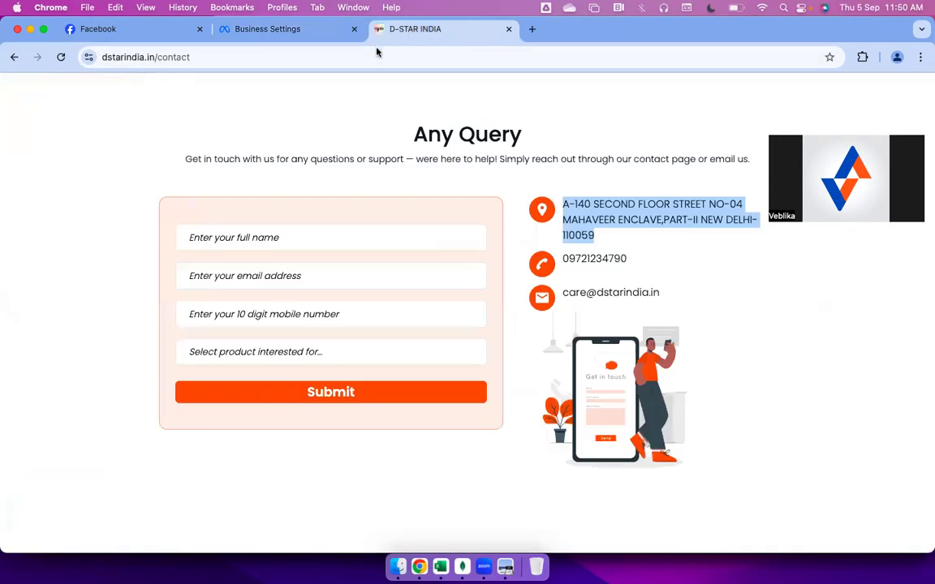
pyautogui.press('super+c')
pyautogui.click(303, 29)
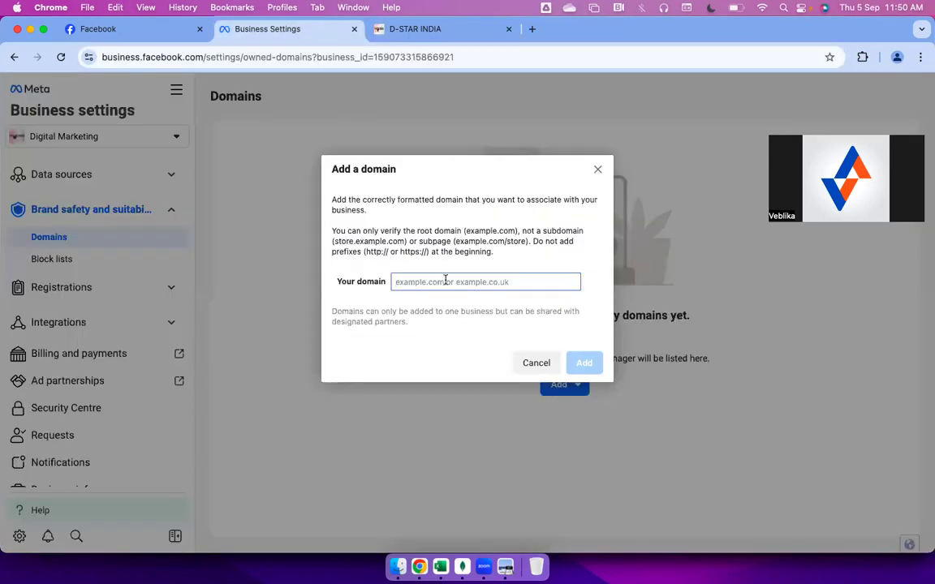
pyautogui.press('super+v')
pyautogui.press('BackSpace')
pyautogui.press('BackSpace')
pyautogui.press('BackSpace')
pyautogui.press('BackSpace')
pyautogui.press('BackSpace')
pyautogui.press('BackSpace')
pyautogui.press('BackSpace')
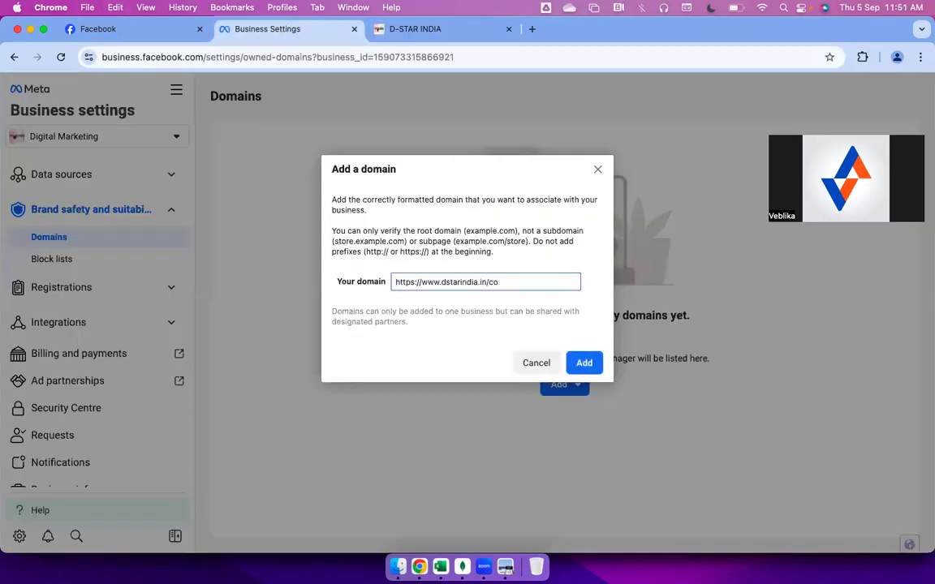
pyautogui.press('BackSpace')
pyautogui.moveTo(440, 281); pyautogui.dragTo(388, 286)
pyautogui.press('BackSpace')
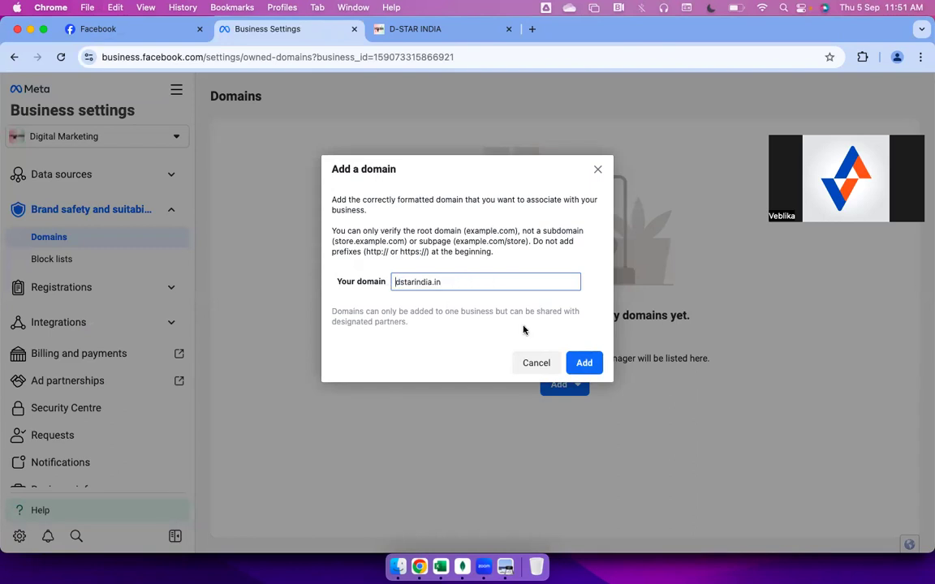
pyautogui.click(582, 362)
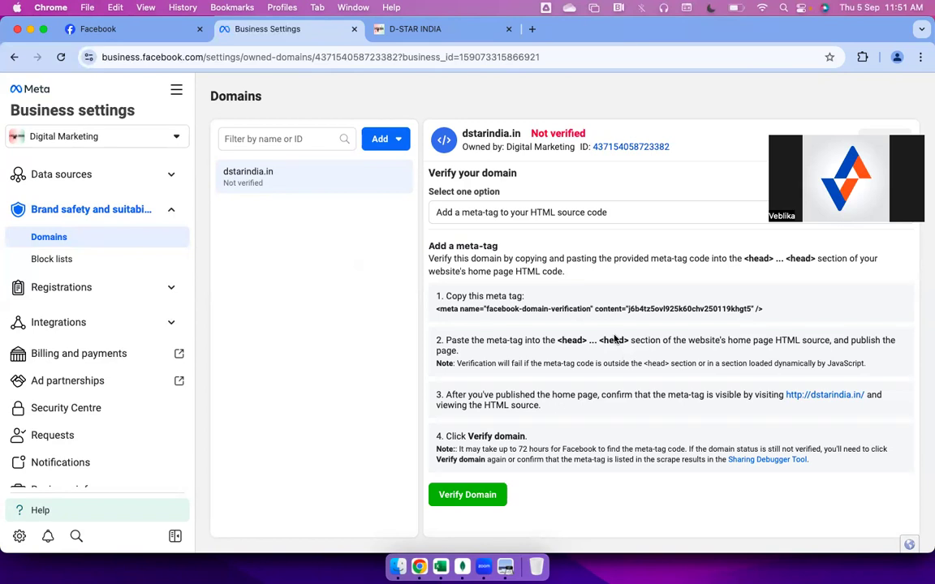
# Step: Review the meta-tag instructions and set the dstarindia.in verification method to updating the DNS TXT record with the domain registrar
pyautogui.scroll(-1, 614, 339)
pyautogui.scroll(1, 614, 339)
pyautogui.moveTo(429, 244); pyautogui.dragTo(614, 434)
pyautogui.click(614, 435)
pyautogui.click(543, 212)
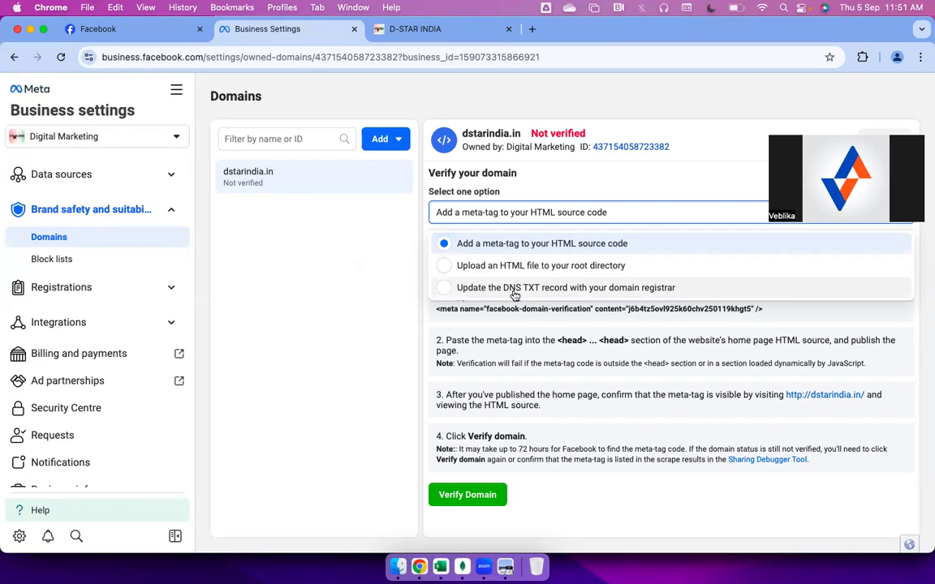
pyautogui.click(444, 289)
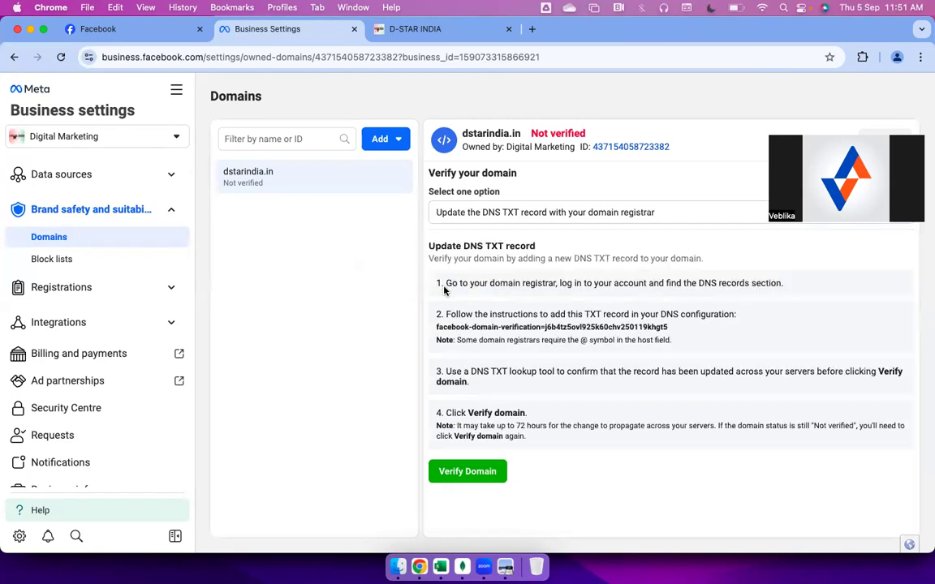
pyautogui.moveTo(459, 285); pyautogui.dragTo(664, 283)
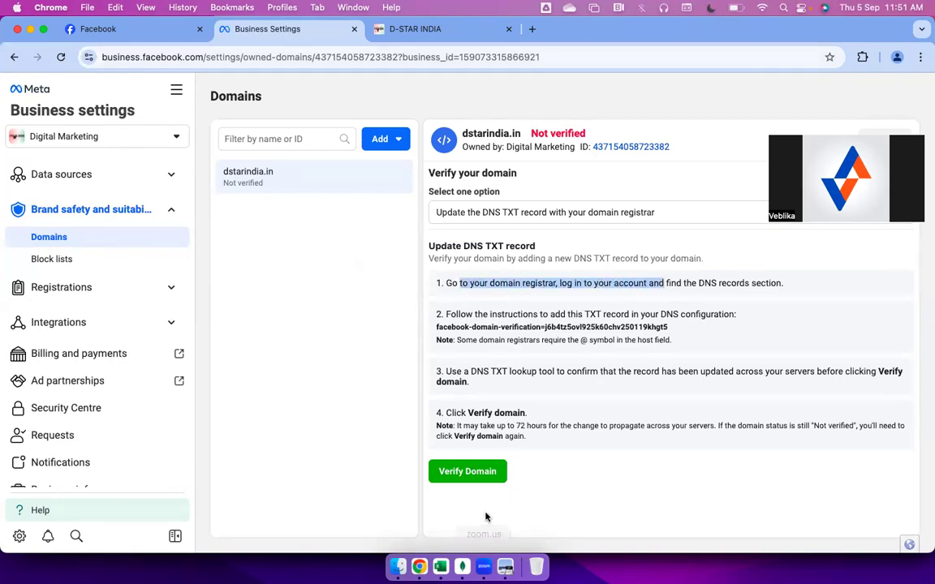
# Step: Switch to the Cloudflare browser window and log in to the account dashboard
pyautogui.rightClick(420, 567)
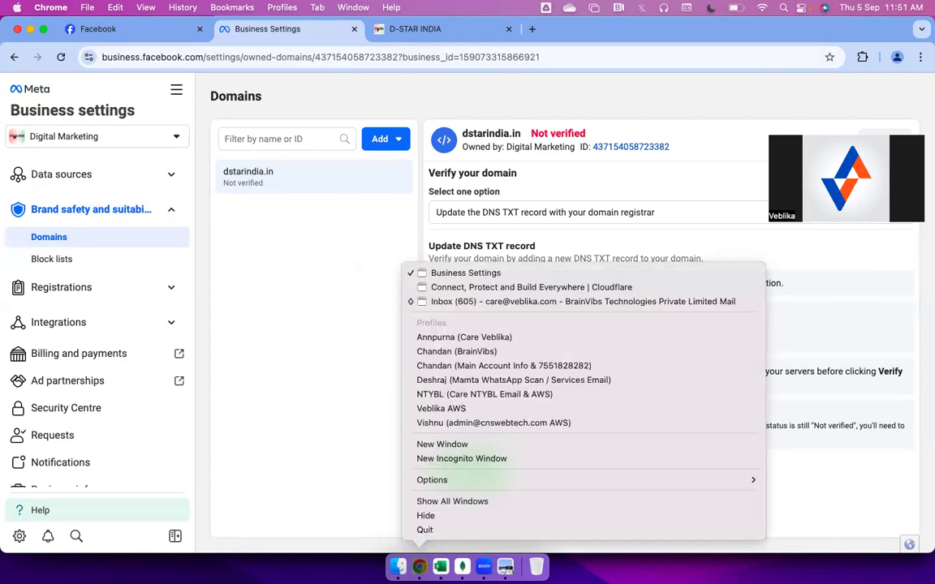
pyautogui.click(465, 290)
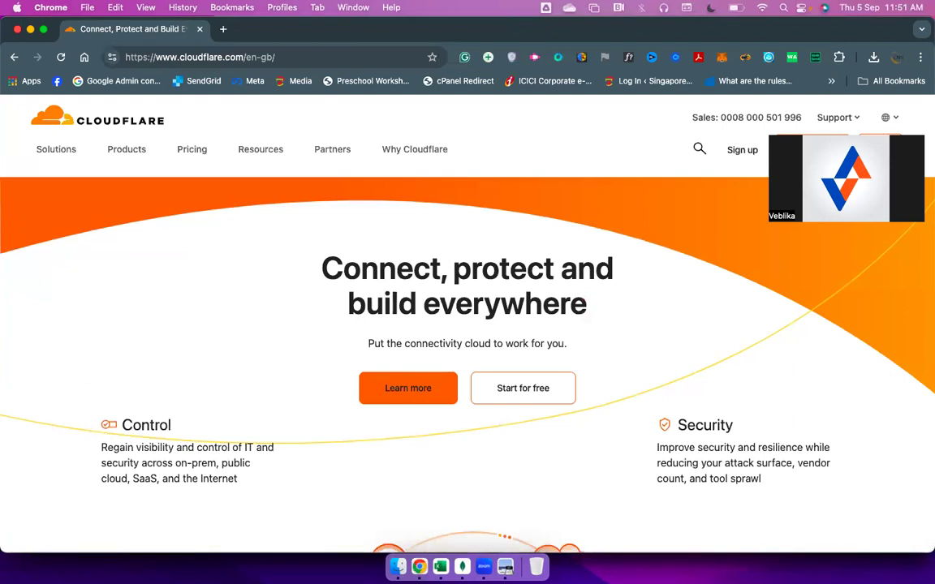
pyautogui.click(886, 147)
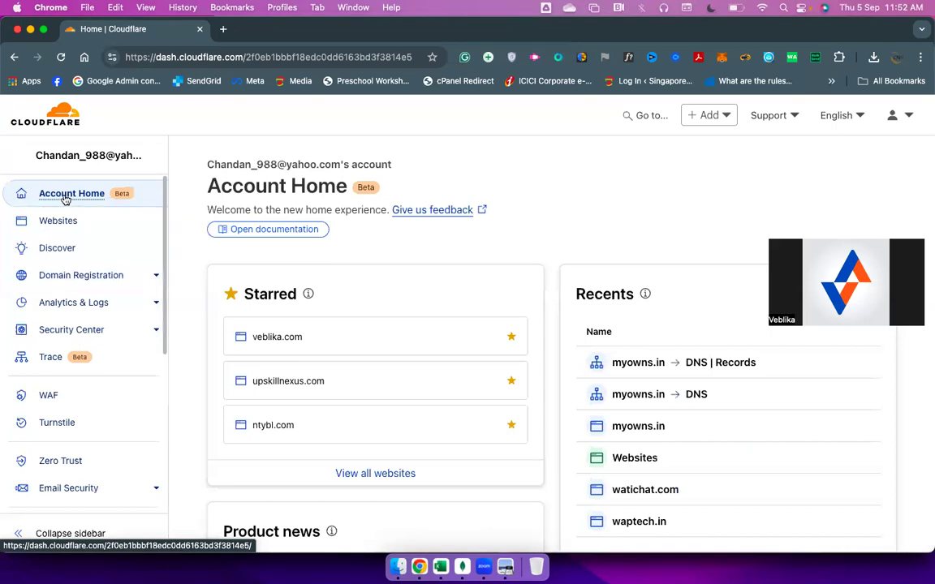
# Step: Search the account's websites for "dstar" and open dstarindia.in
pyautogui.click(55, 224)
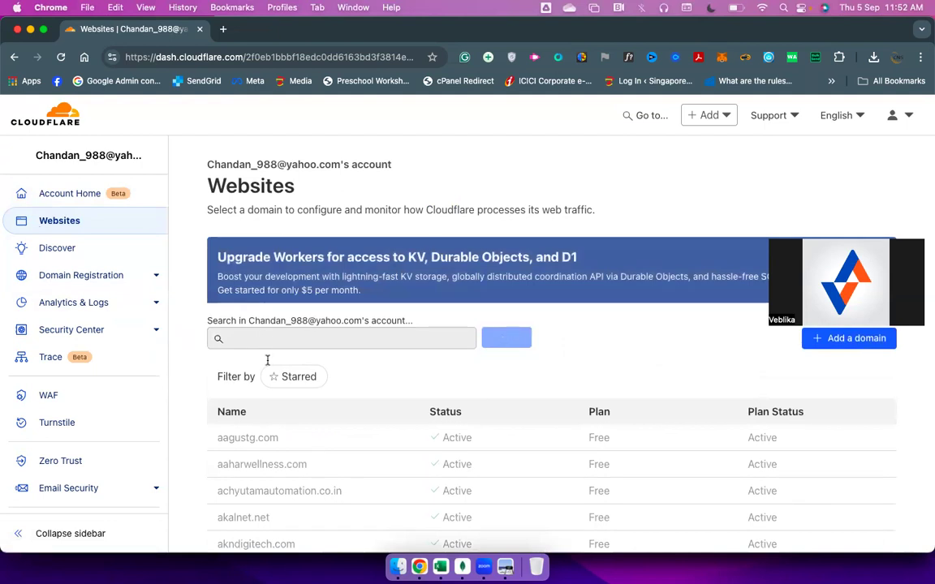
pyautogui.click(267, 359)
pyautogui.write('dstar')
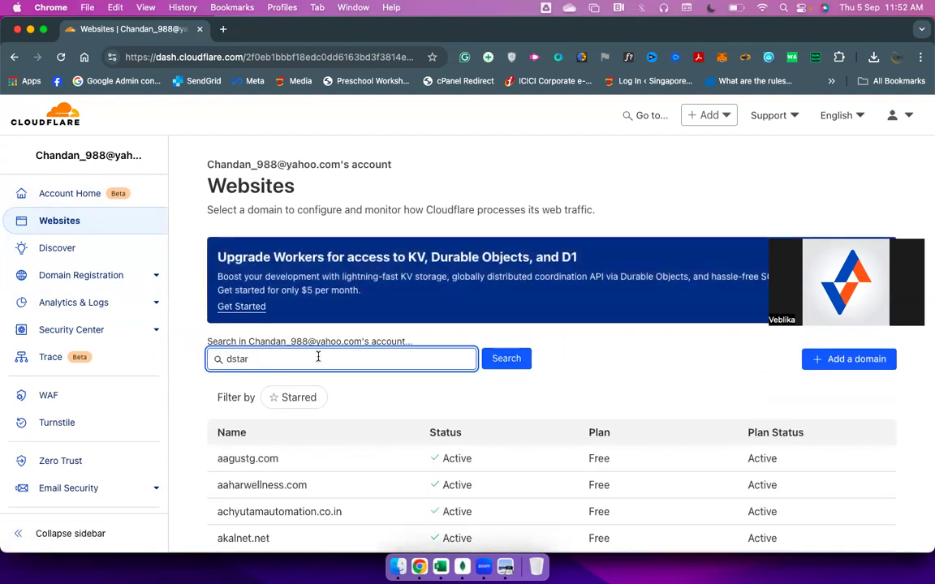
pyautogui.press('Return')
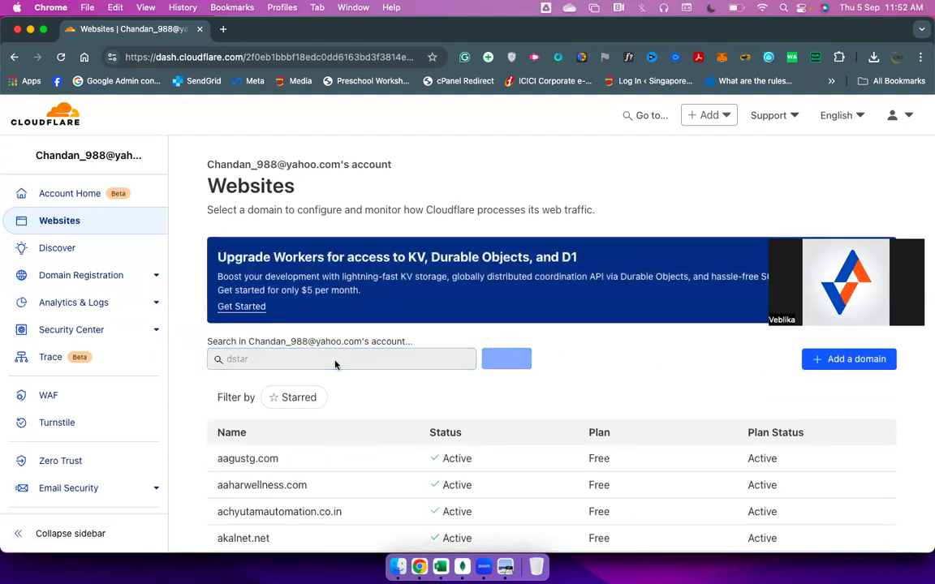
pyautogui.scroll(-1, 333, 359)
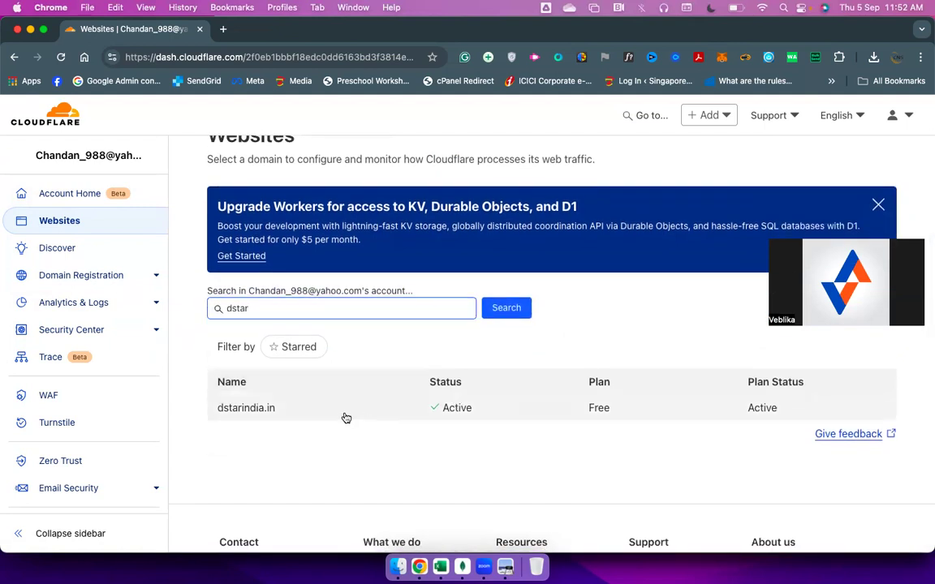
pyautogui.click(346, 417)
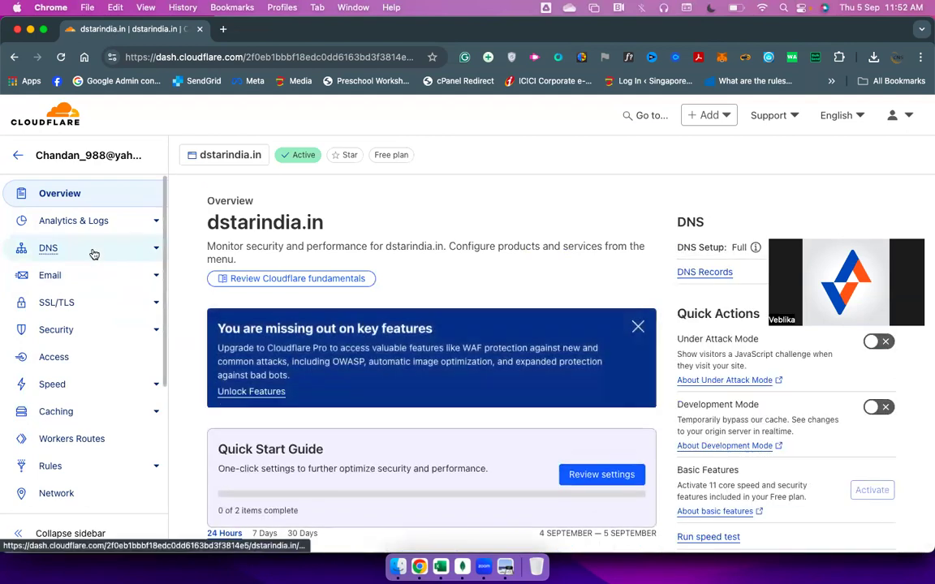
# Step: Open the DNS records of dstarindia.in and start adding a new record
pyautogui.click(94, 254)
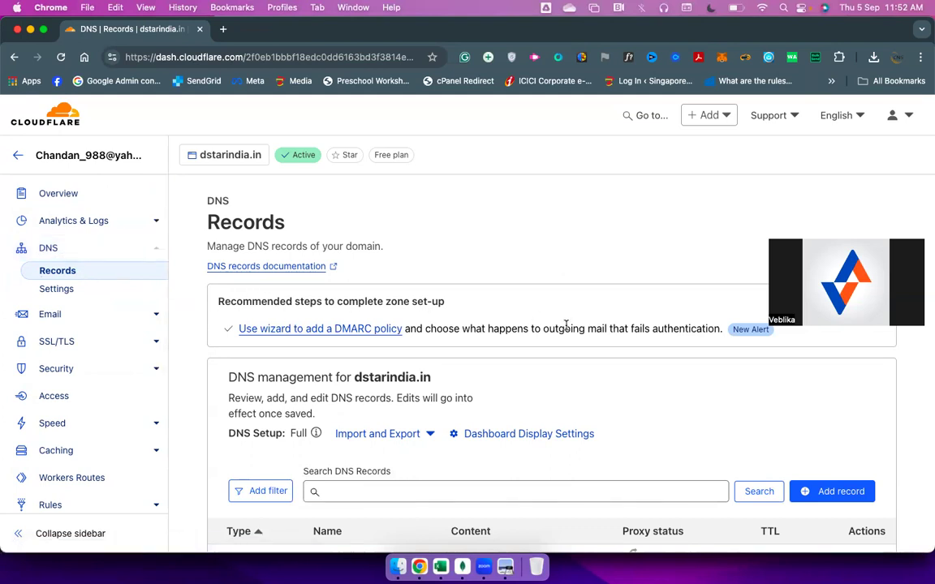
pyautogui.scroll(-5, 566, 327)
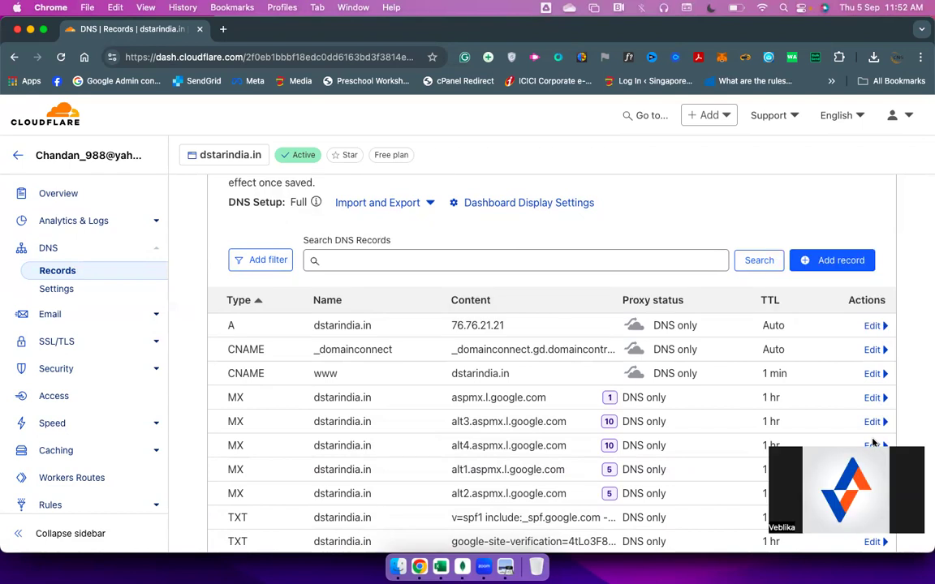
pyautogui.click(827, 266)
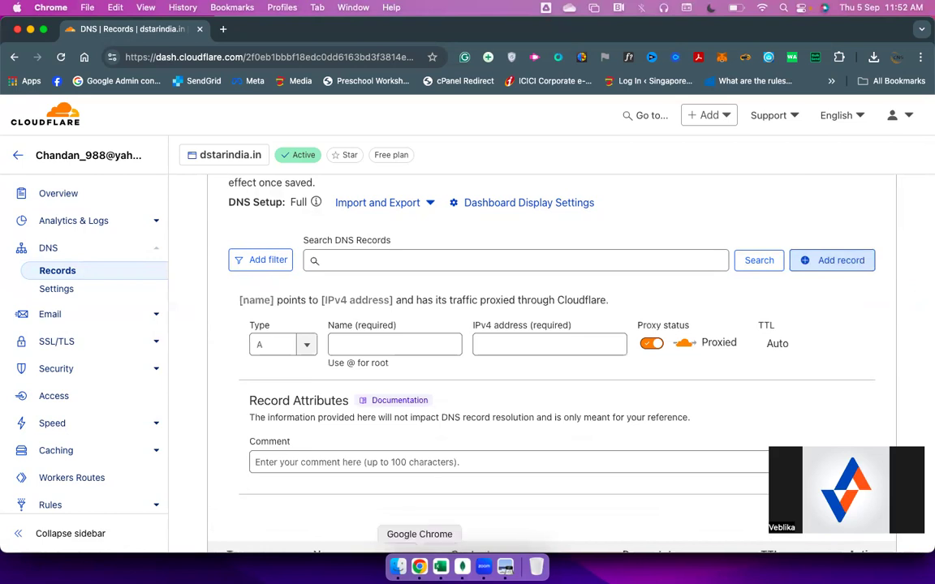
# Step: Review the TXT record instructions in Business Settings, then lower that window to expose the Cloudflare window and return to it
pyautogui.rightClick(419, 567)
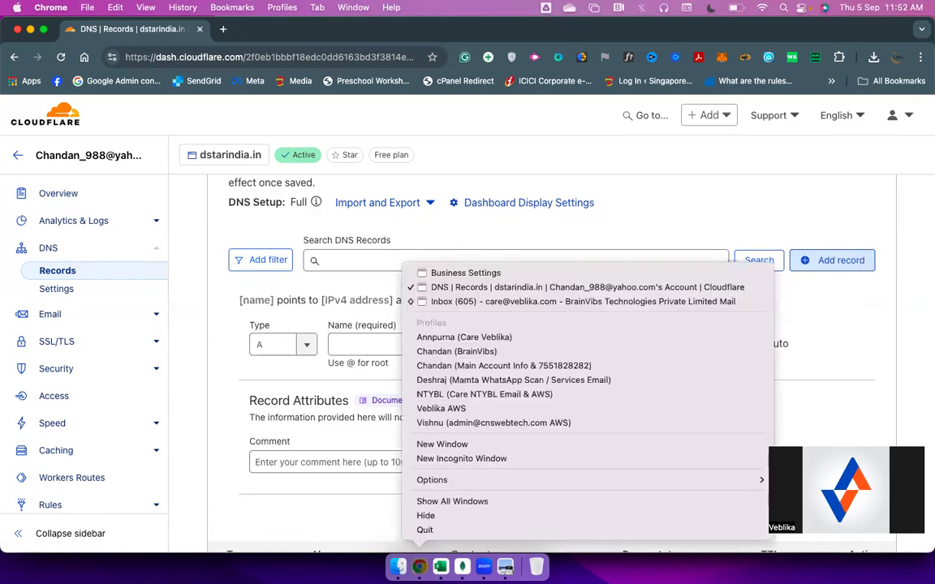
pyautogui.click(460, 273)
pyautogui.moveTo(447, 315); pyautogui.dragTo(573, 313)
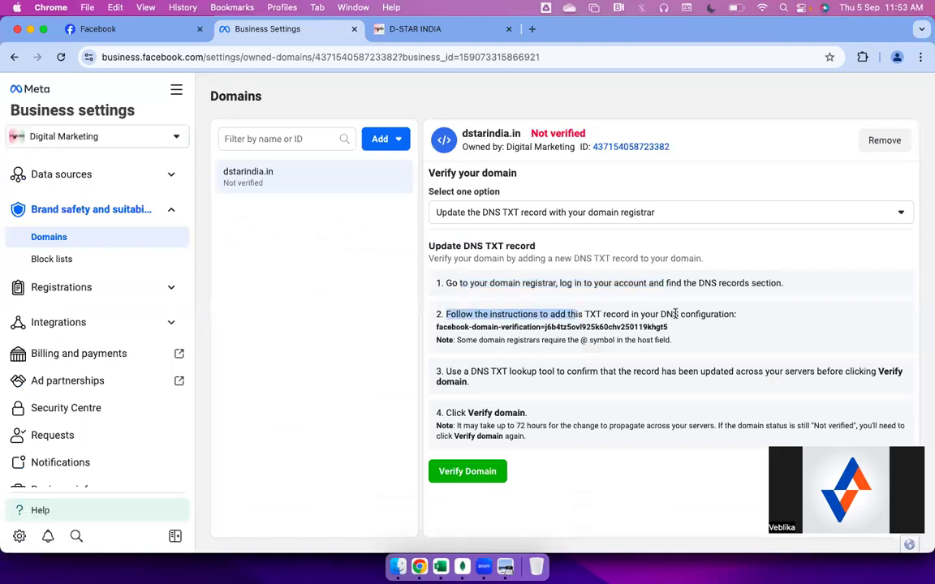
pyautogui.click(451, 327)
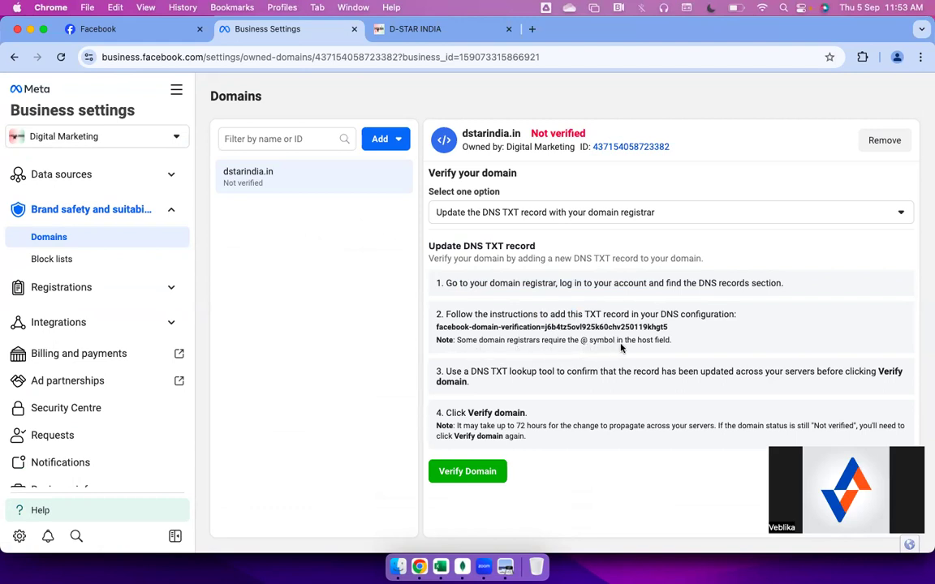
pyautogui.moveTo(603, 37); pyautogui.dragTo(602, 81)
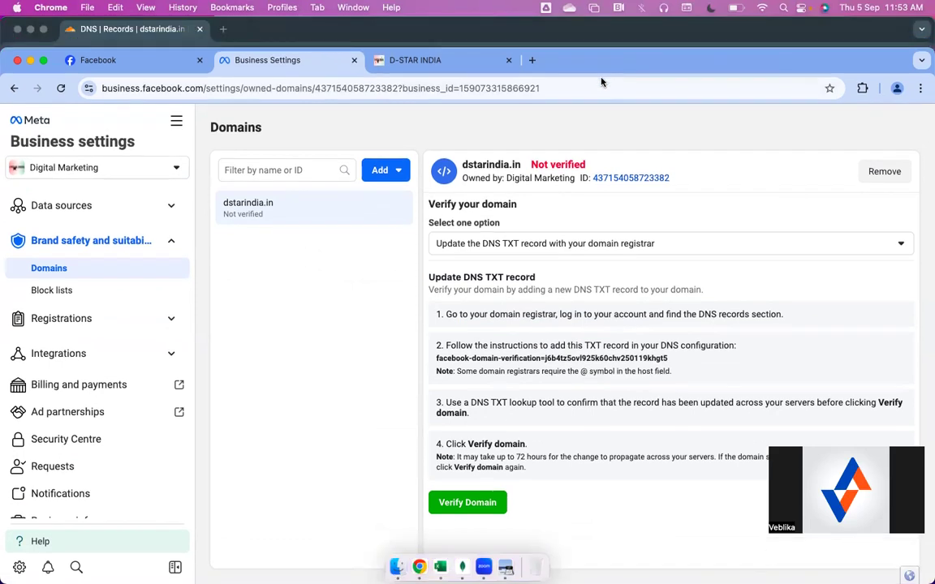
pyautogui.click(146, 35)
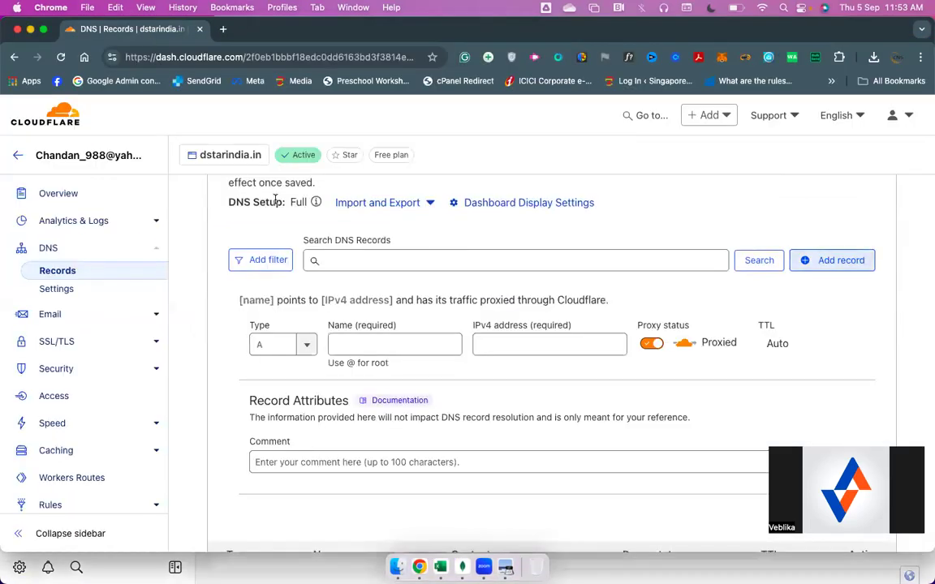
# Step: Set the type of the new DNS record to TXT
pyautogui.click(273, 347)
pyautogui.write('txt')
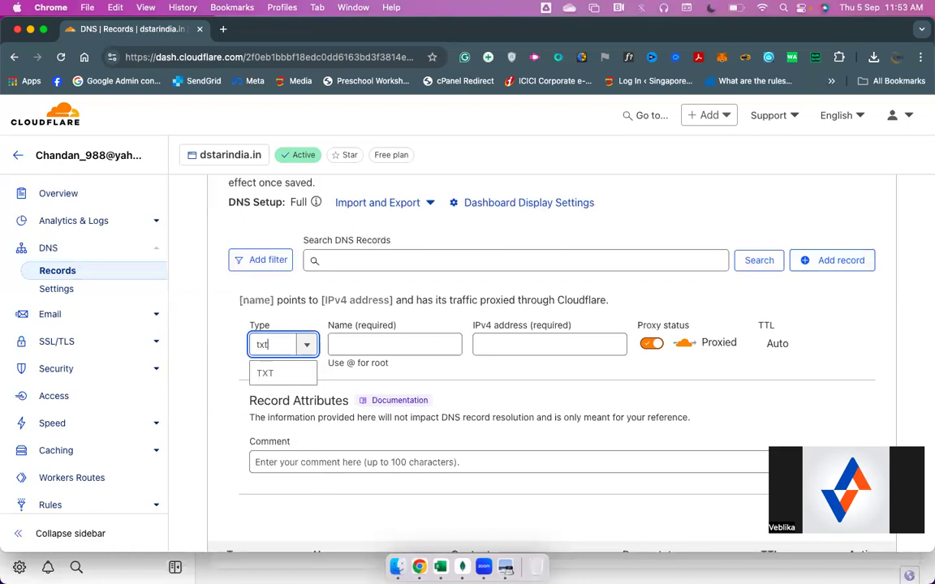
pyautogui.click(268, 373)
# Step: Check the TXT instructions in Business Settings, then set the Cloudflare record's name to @ and paste the Facebook domain verification token as content
pyautogui.click(315, 565)
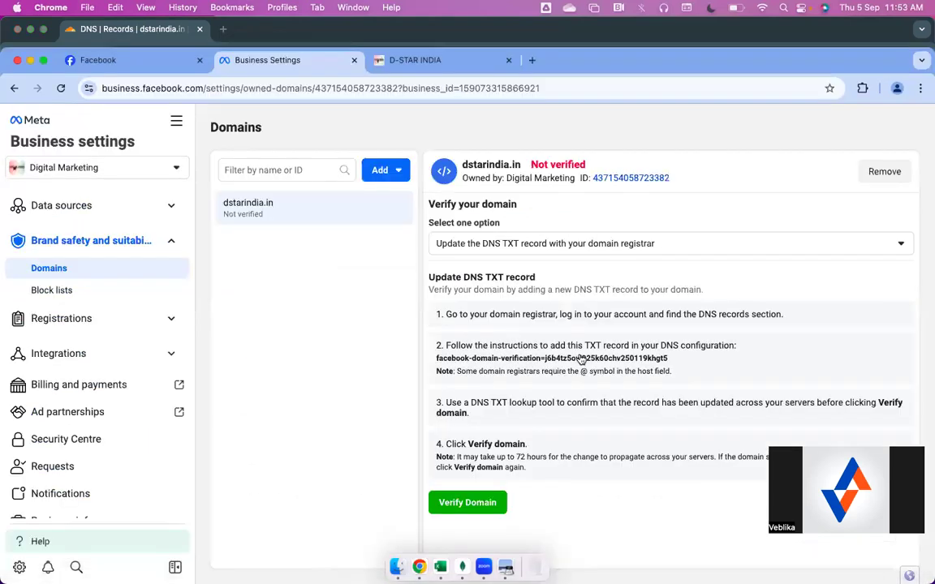
pyautogui.moveTo(551, 345); pyautogui.dragTo(658, 345)
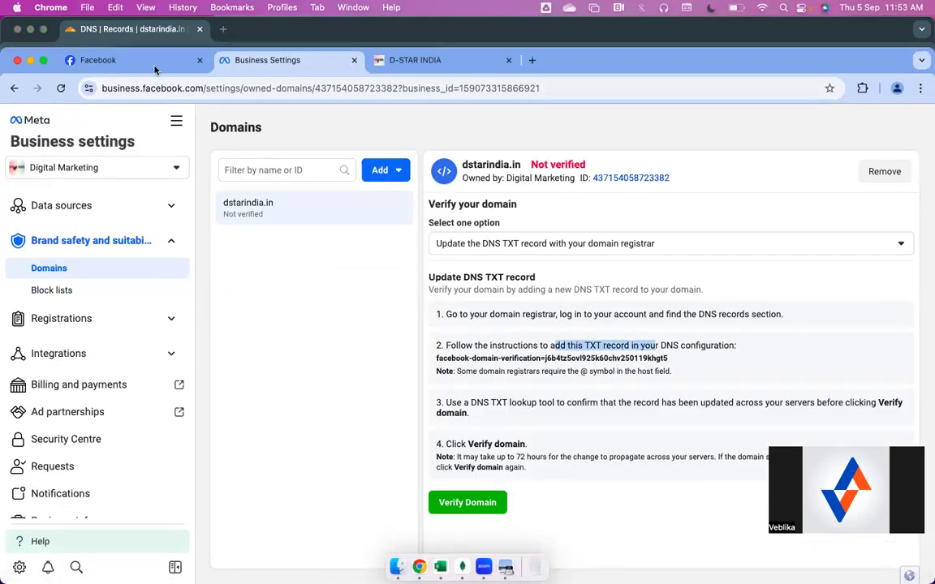
pyautogui.click(139, 28)
pyautogui.click(344, 342)
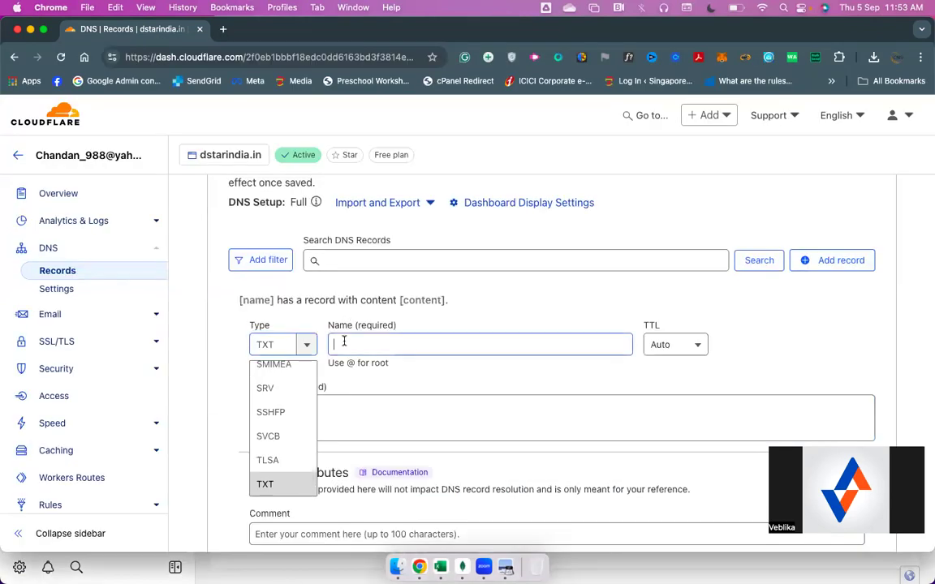
pyautogui.write('@')
pyautogui.click(340, 414)
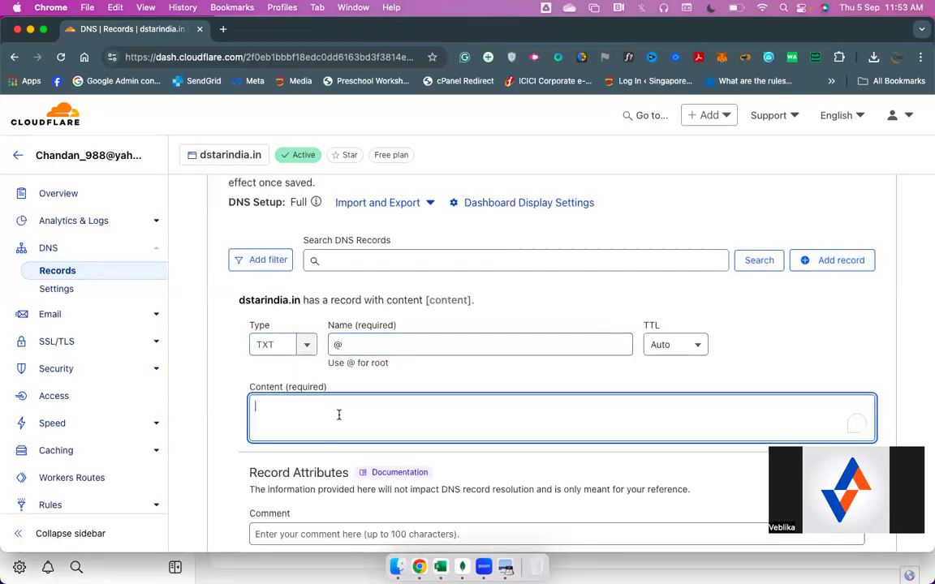
pyautogui.press('super+v')
# Step: Set the TXT record's TTL to 1 min and save the record
pyautogui.click(671, 351)
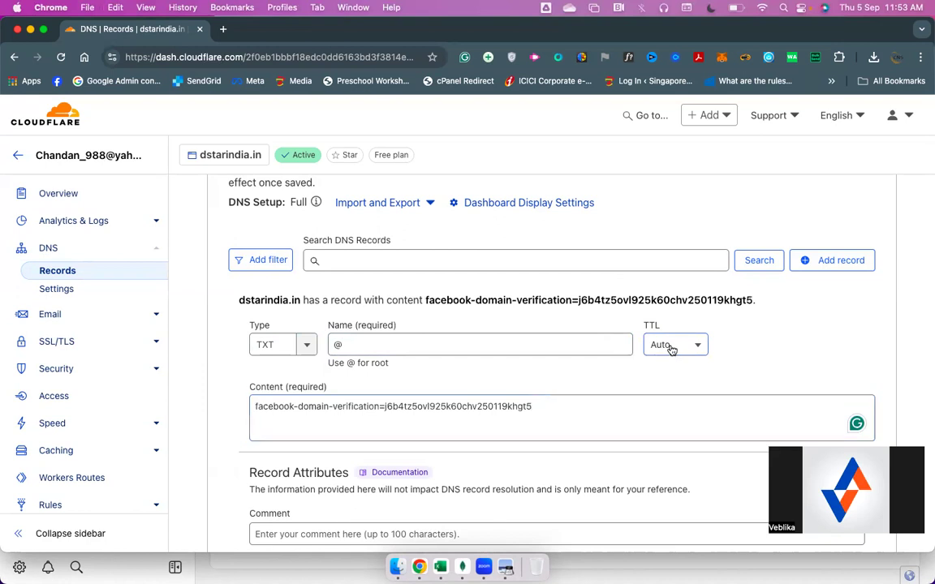
pyautogui.press('Escape')
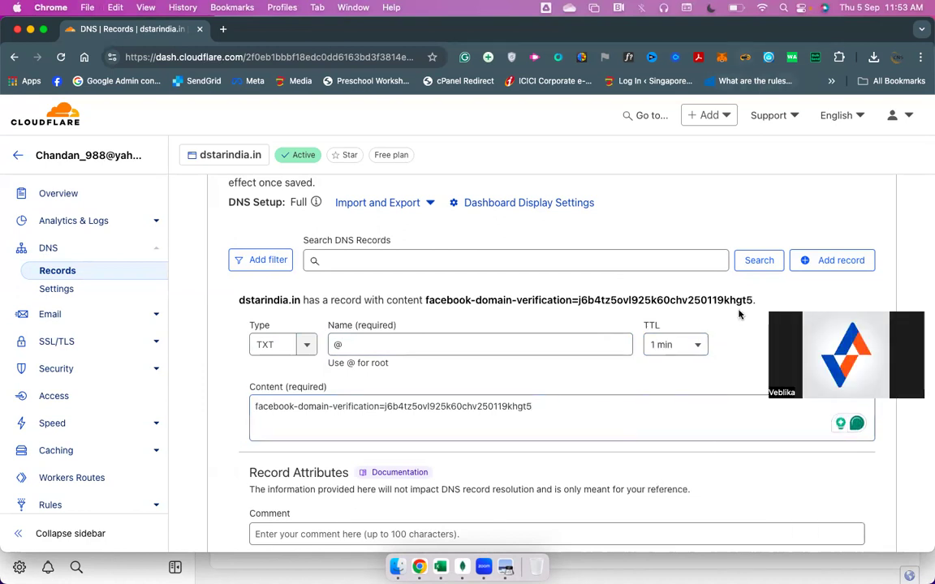
pyautogui.scroll(-4, 739, 314)
pyautogui.scroll(1, 739, 315)
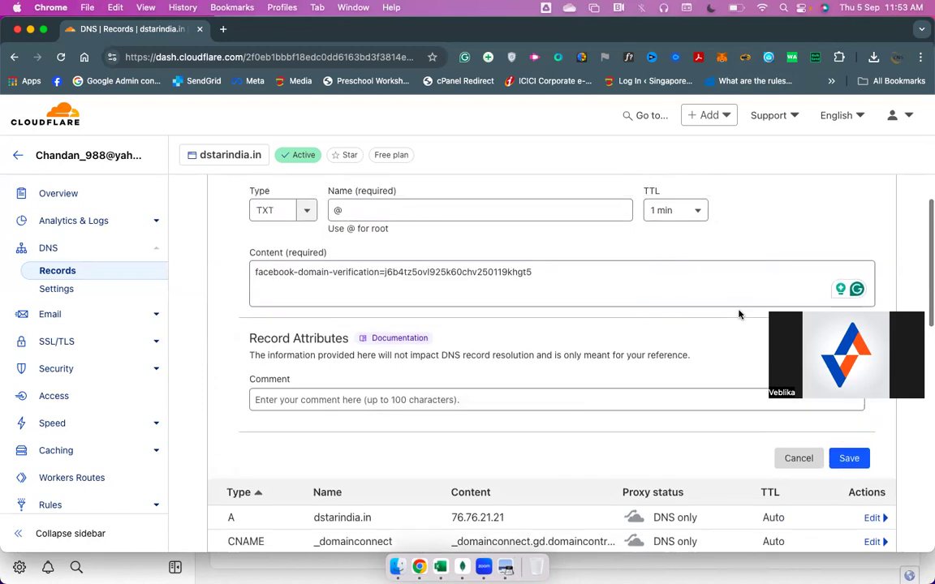
pyautogui.click(844, 459)
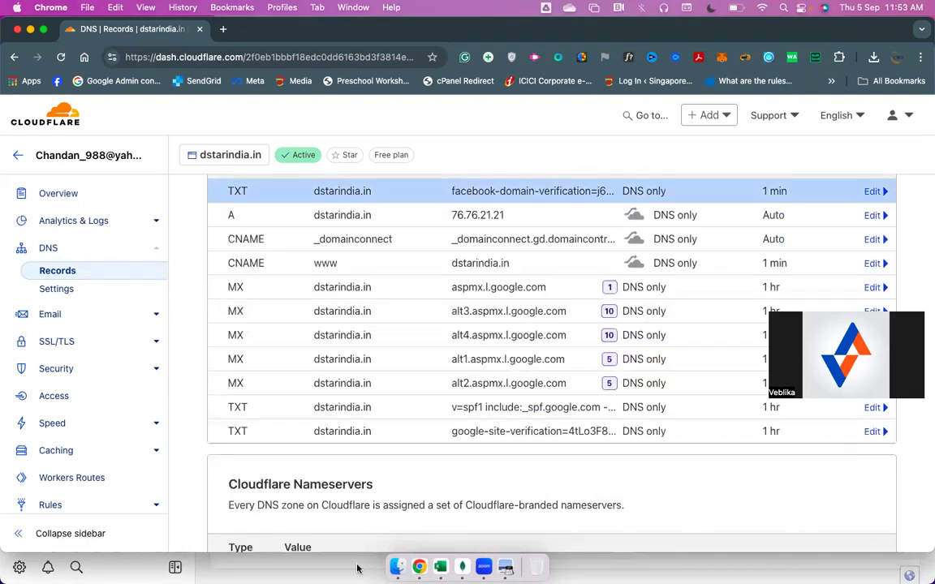
# Step: Switch back to Business Settings, run the domain verification for dstarindia.in and dismiss the resulting dialog
pyautogui.click(358, 568)
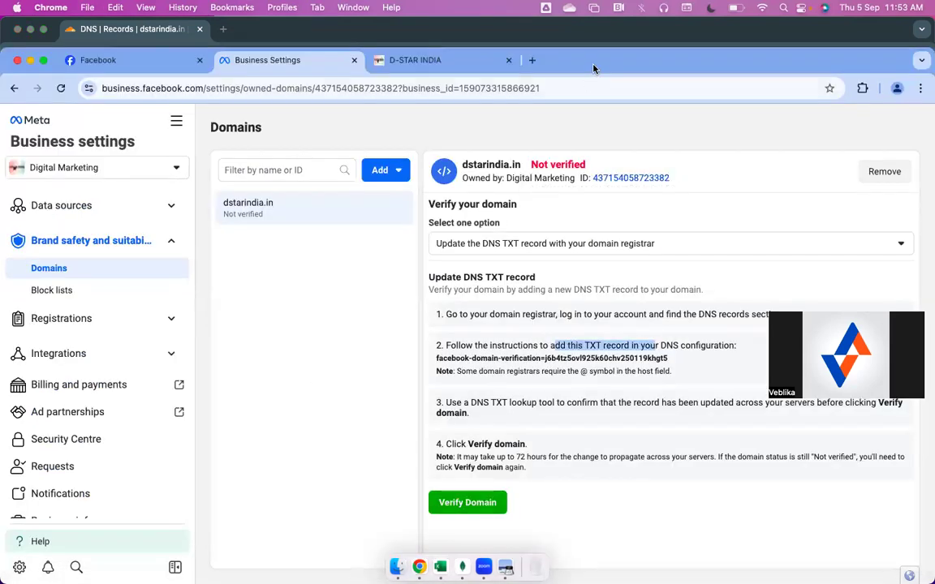
pyautogui.moveTo(593, 63); pyautogui.dragTo(593, 32)
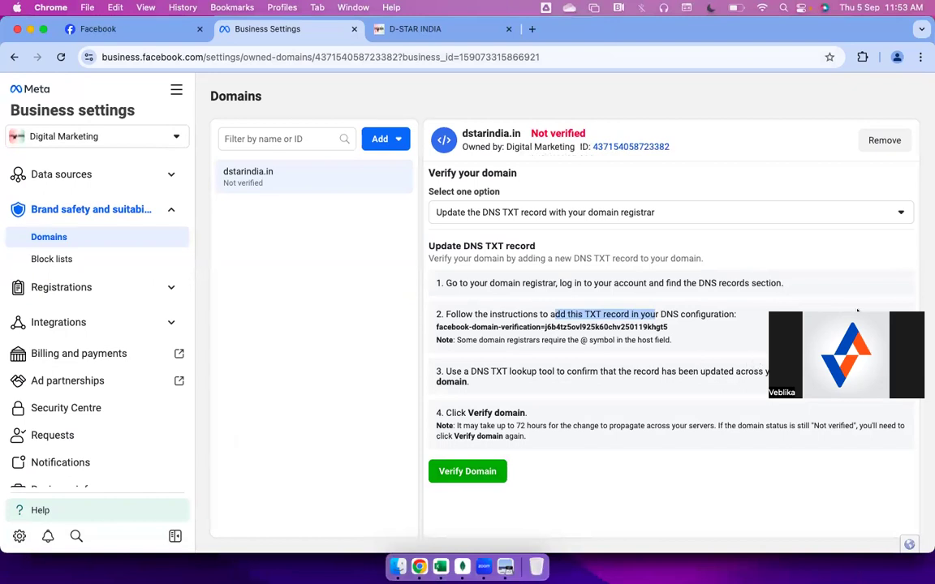
pyautogui.click(570, 361)
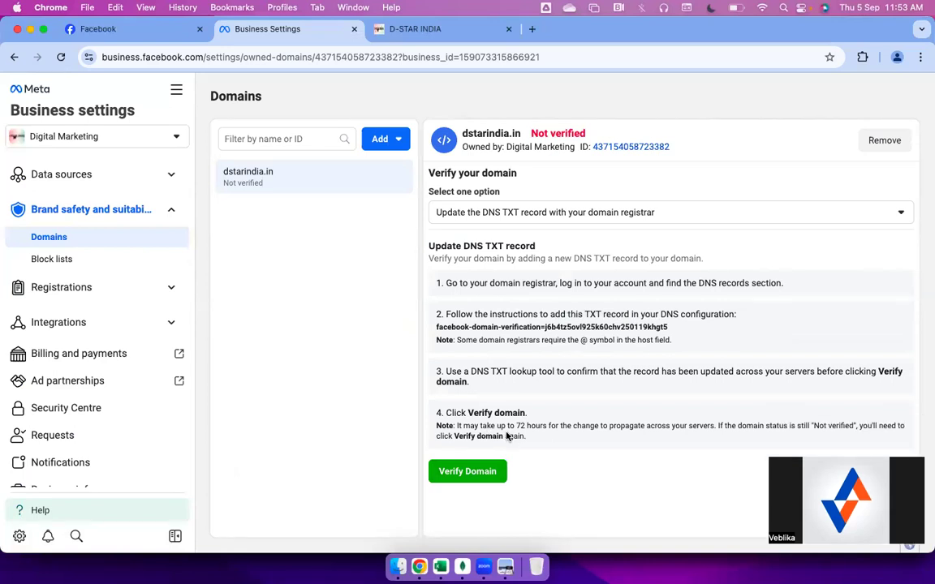
pyautogui.click(477, 474)
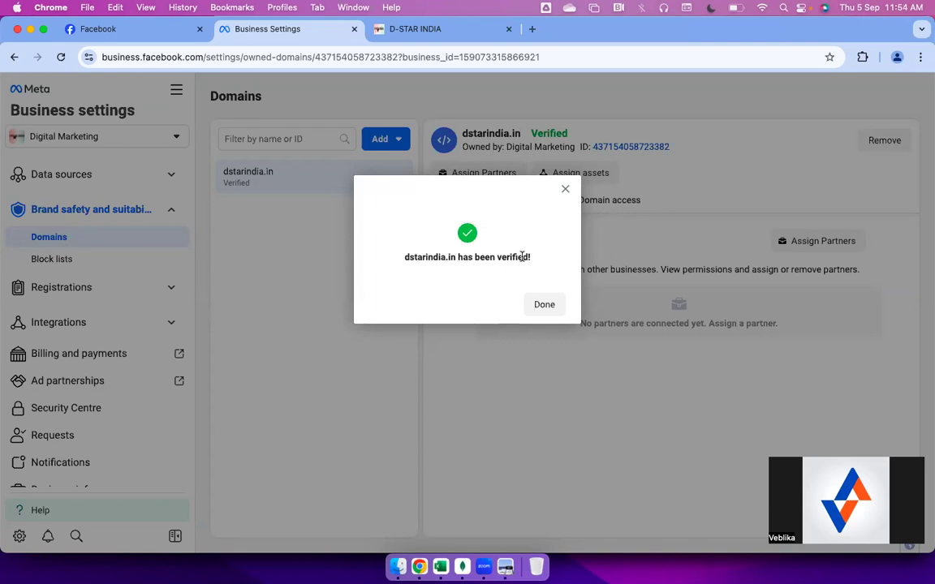
pyautogui.click(540, 304)
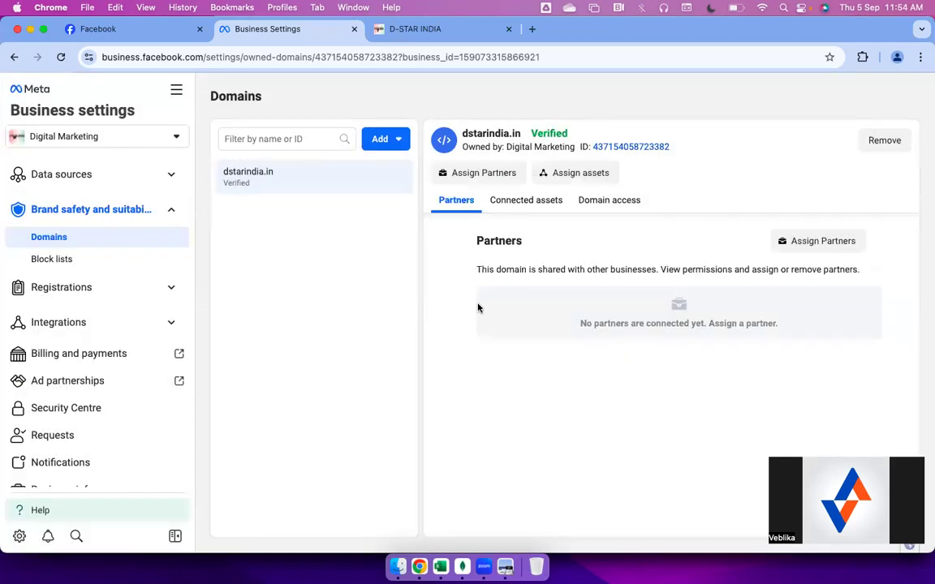
# Step: Open the Security Centre and check the business name shown in the verification section
pyautogui.scroll(-2, 157, 395)
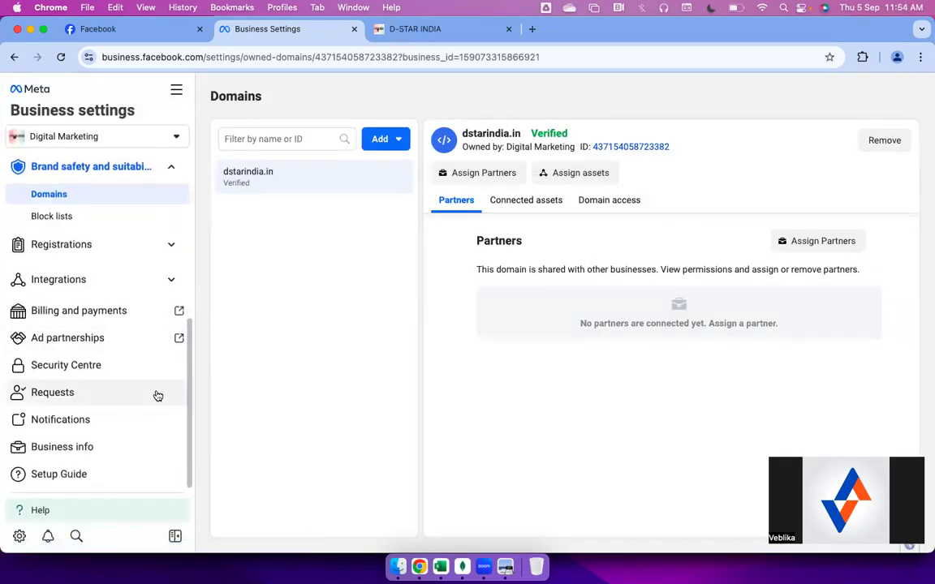
pyautogui.click(69, 370)
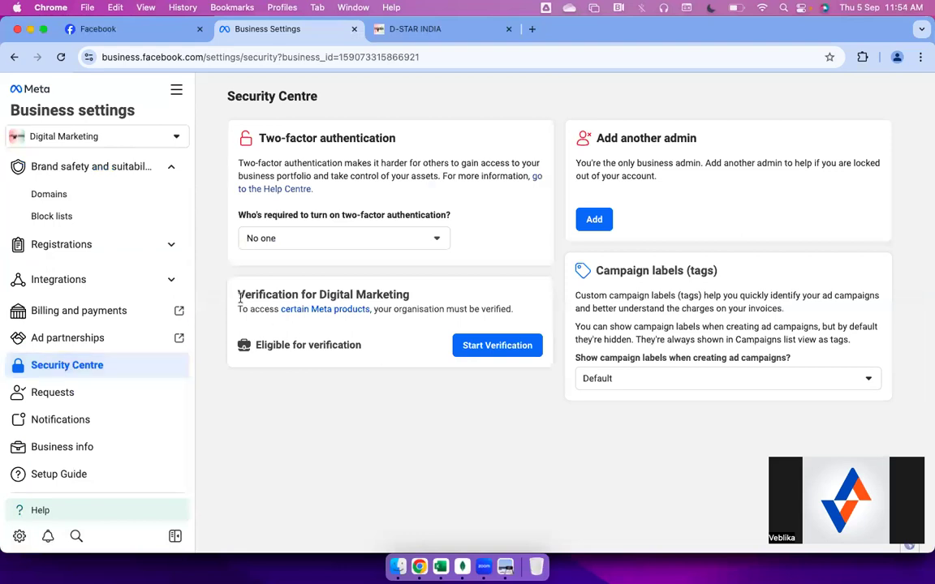
pyautogui.moveTo(236, 297); pyautogui.dragTo(394, 289)
pyautogui.doubleClick(345, 296)
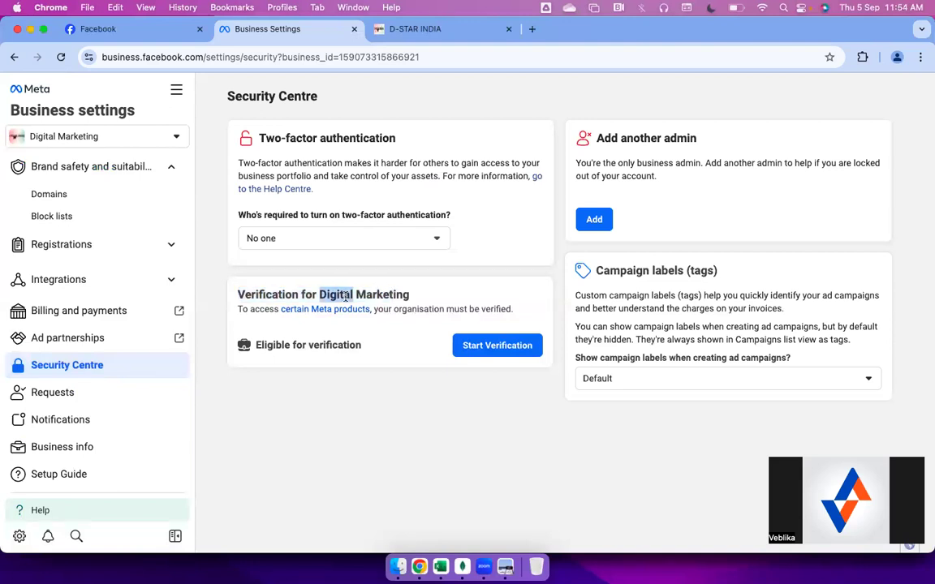
# Step: Change the business name in the business information to DStar India and save it
pyautogui.scroll(2, 69, 369)
pyautogui.scroll(-2, 69, 369)
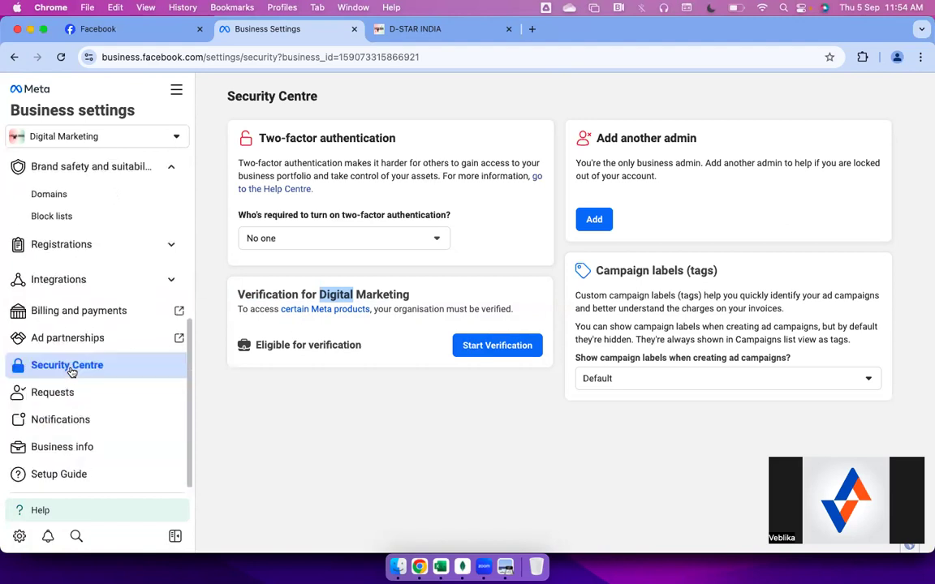
pyautogui.click(65, 448)
pyautogui.moveTo(386, 138); pyautogui.dragTo(476, 138)
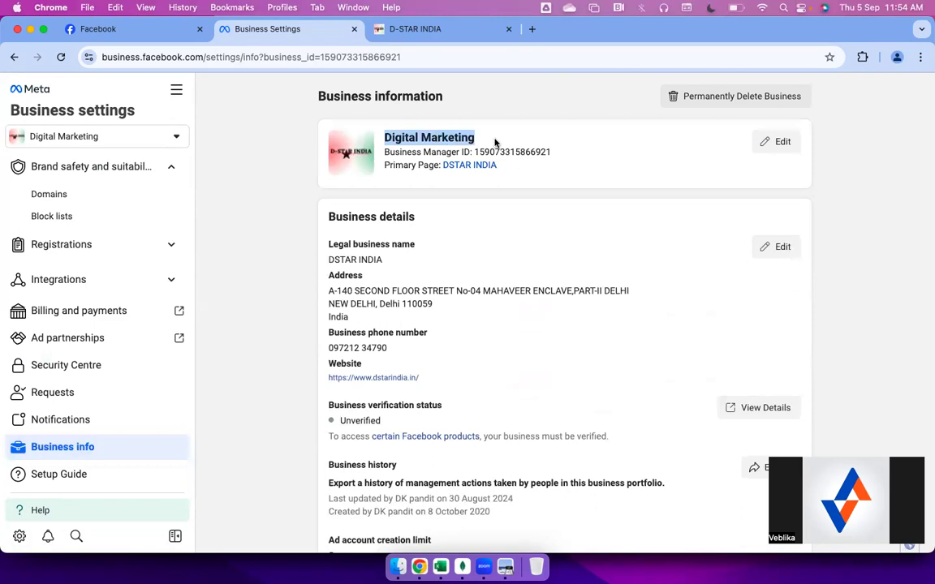
pyautogui.click(780, 142)
pyautogui.tripleClick(470, 159)
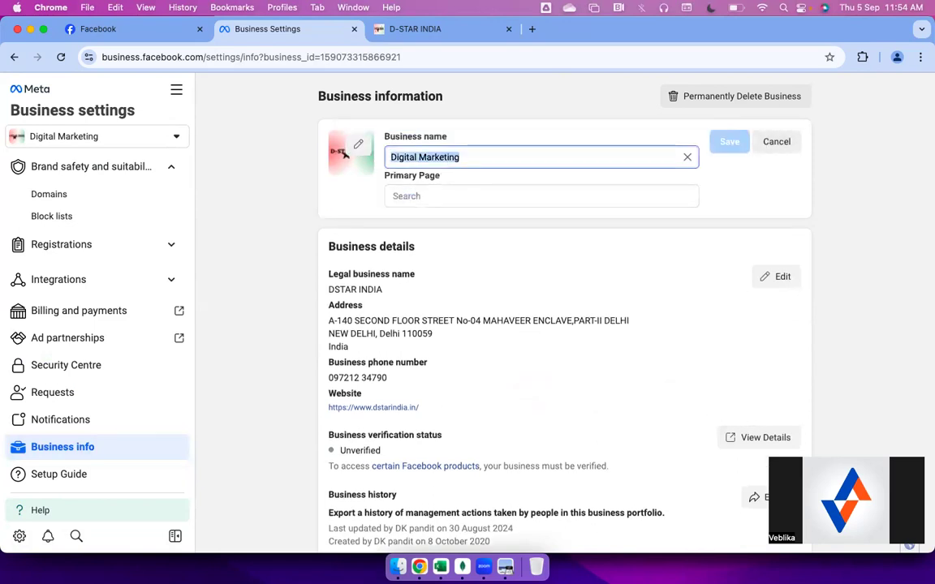
pyautogui.write('DStar India')
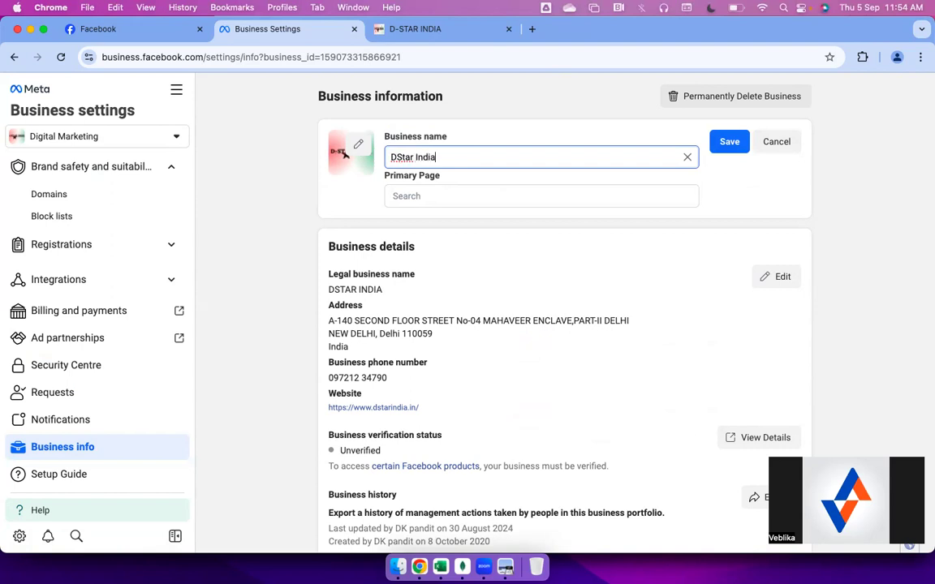
pyautogui.click(724, 142)
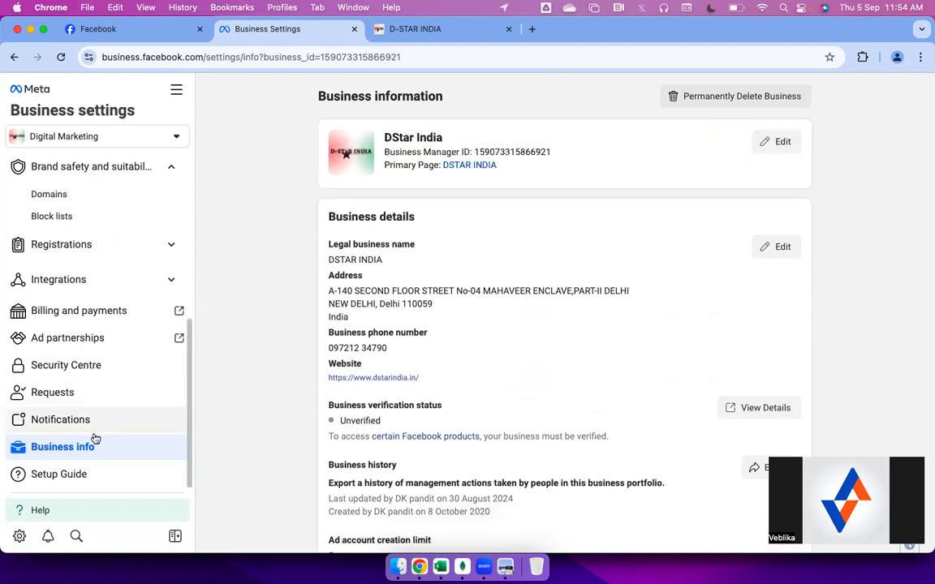
# Step: Start the business verification from the Security Centre, review what it involves and proceed to the country selection
pyautogui.click(67, 367)
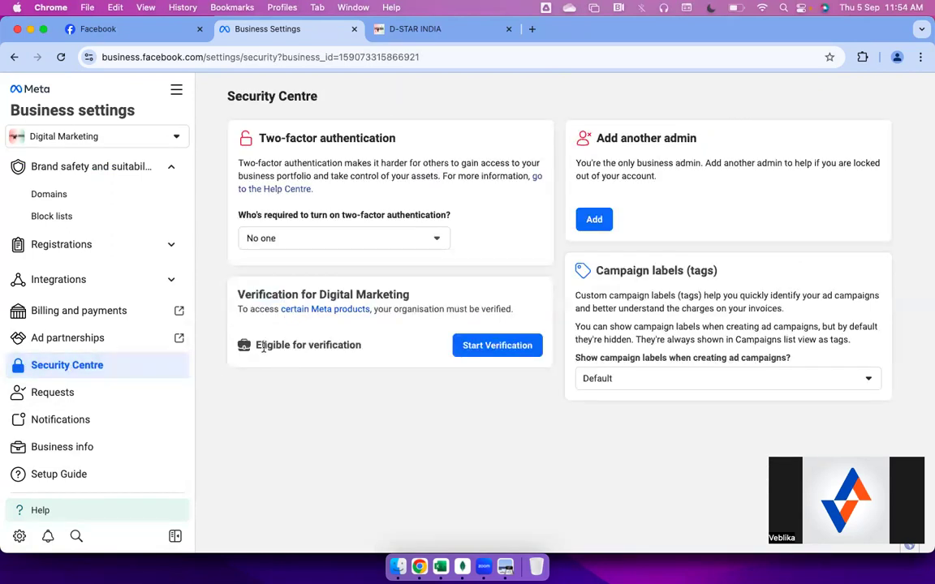
pyautogui.moveTo(263, 348); pyautogui.dragTo(351, 341)
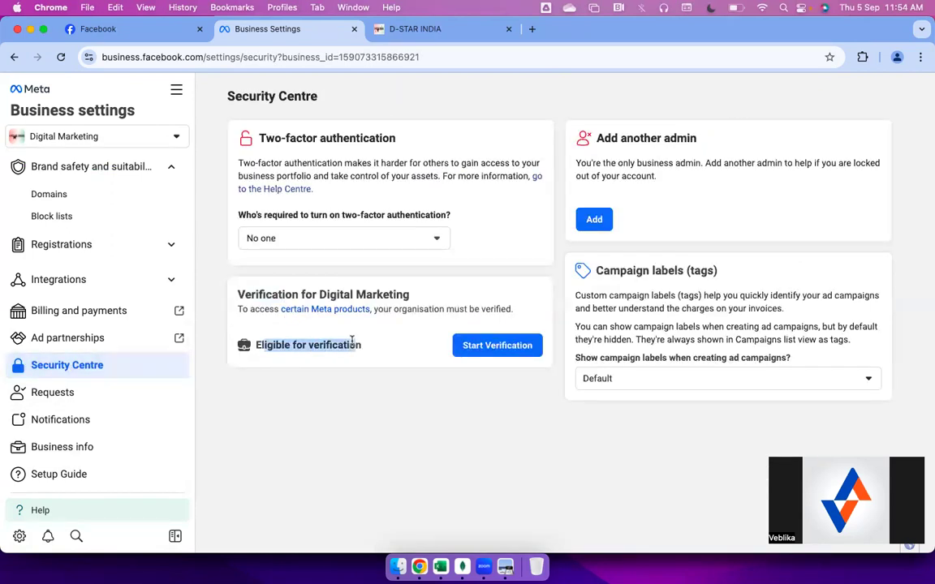
pyautogui.click(486, 347)
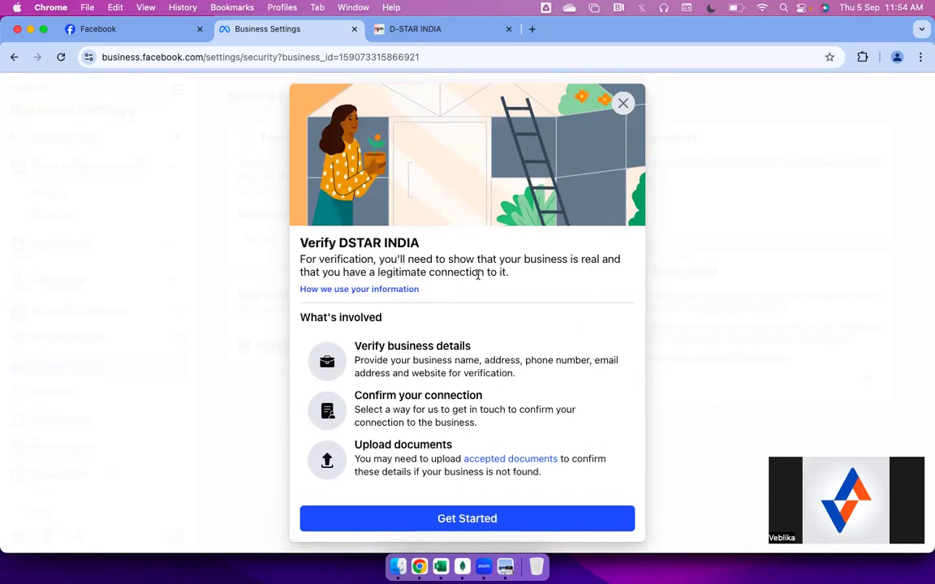
pyautogui.moveTo(390, 344); pyautogui.dragTo(475, 348)
pyautogui.moveTo(386, 396); pyautogui.dragTo(458, 398)
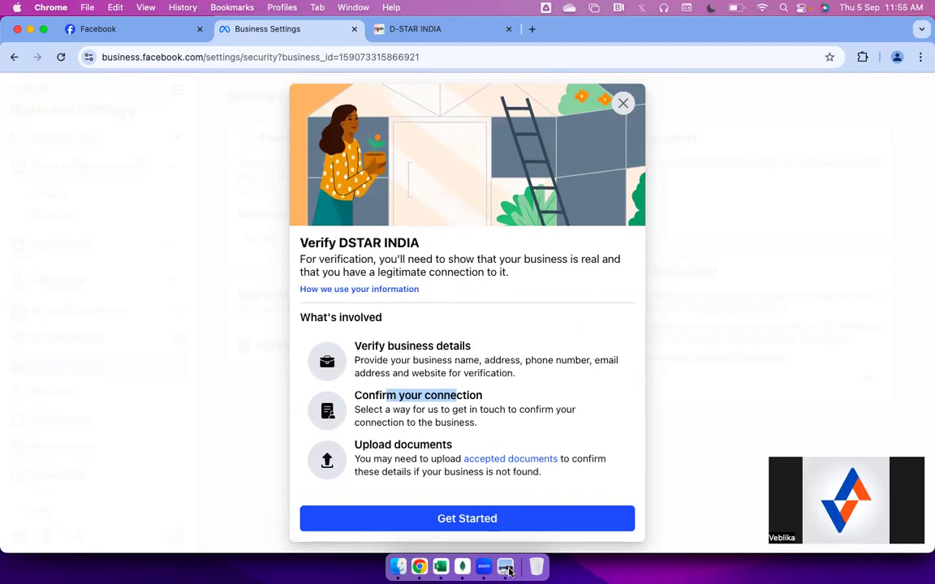
pyautogui.click(468, 520)
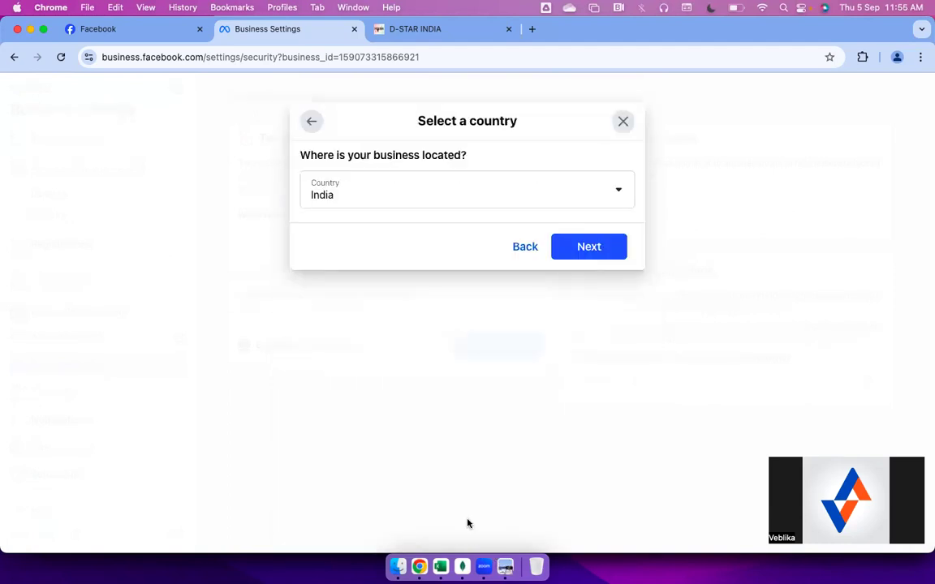
# Step: Accept India as the business location and set the business type to Sole proprietorship with the status Registered
pyautogui.moveTo(317, 155); pyautogui.dragTo(399, 158)
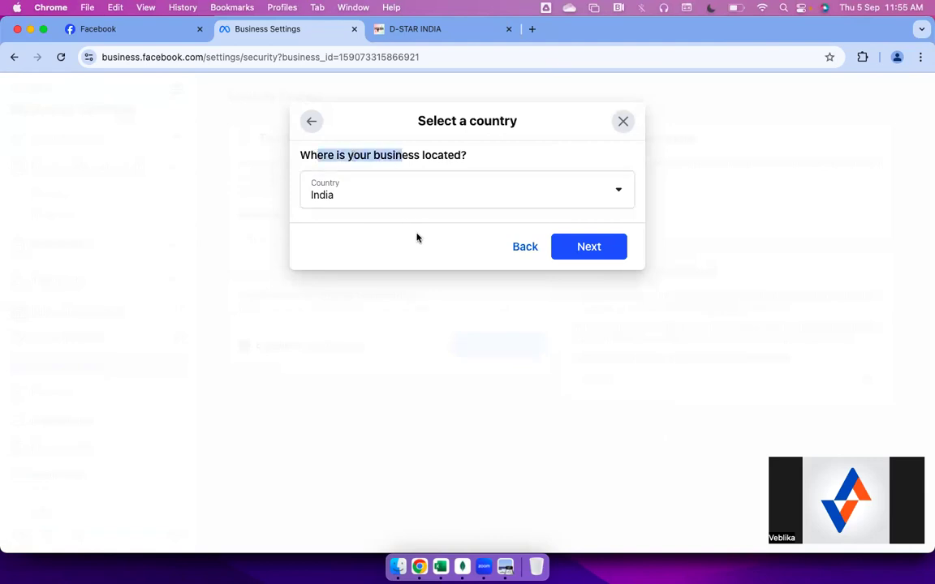
pyautogui.click(588, 246)
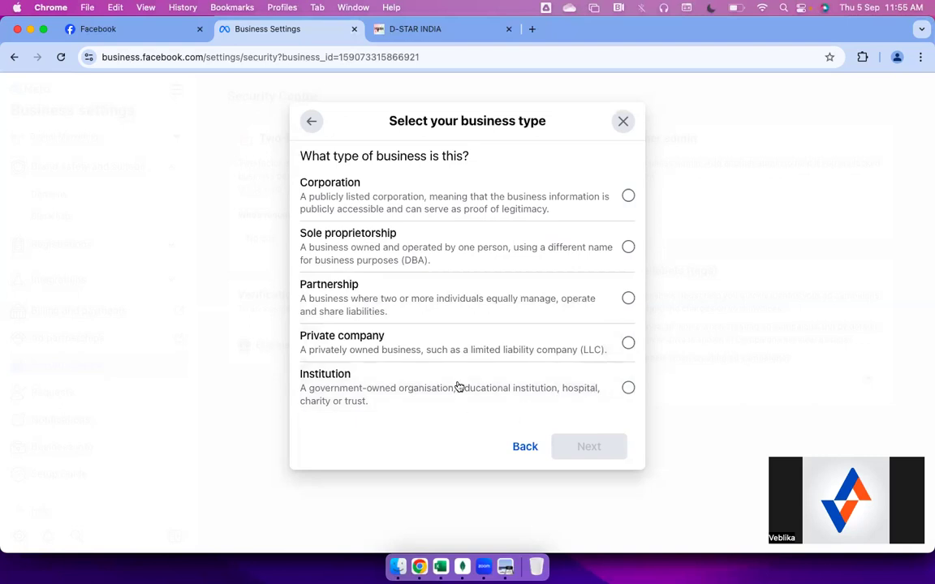
pyautogui.click(545, 256)
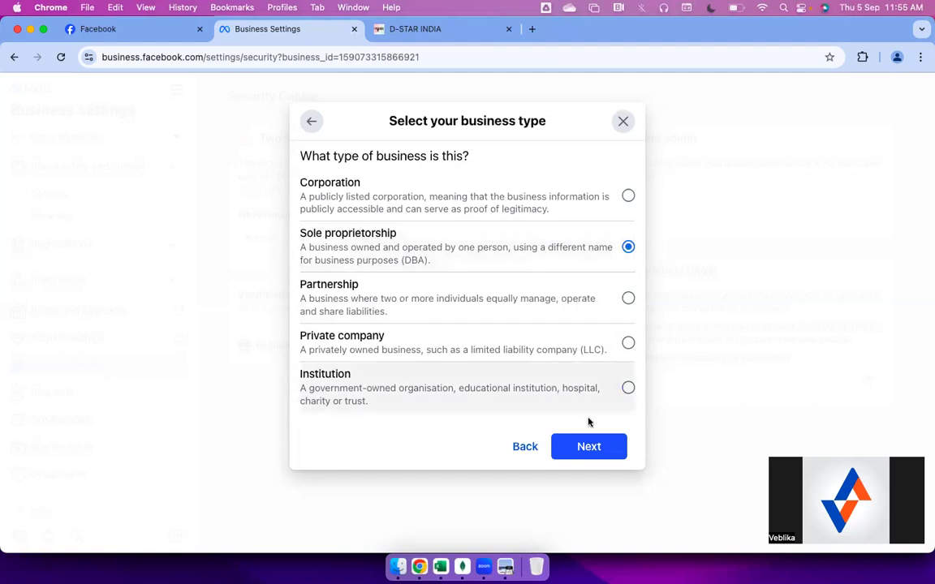
pyautogui.click(589, 446)
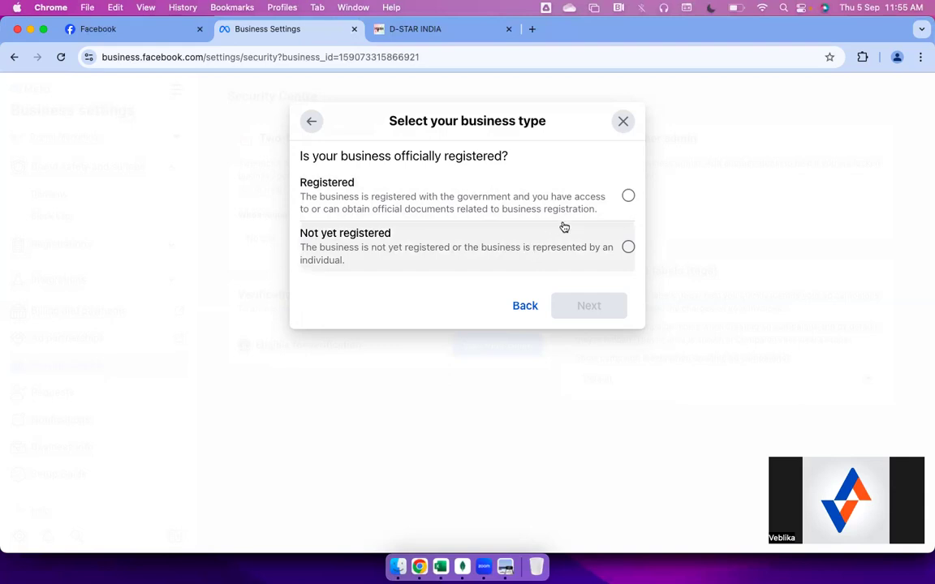
pyautogui.click(628, 198)
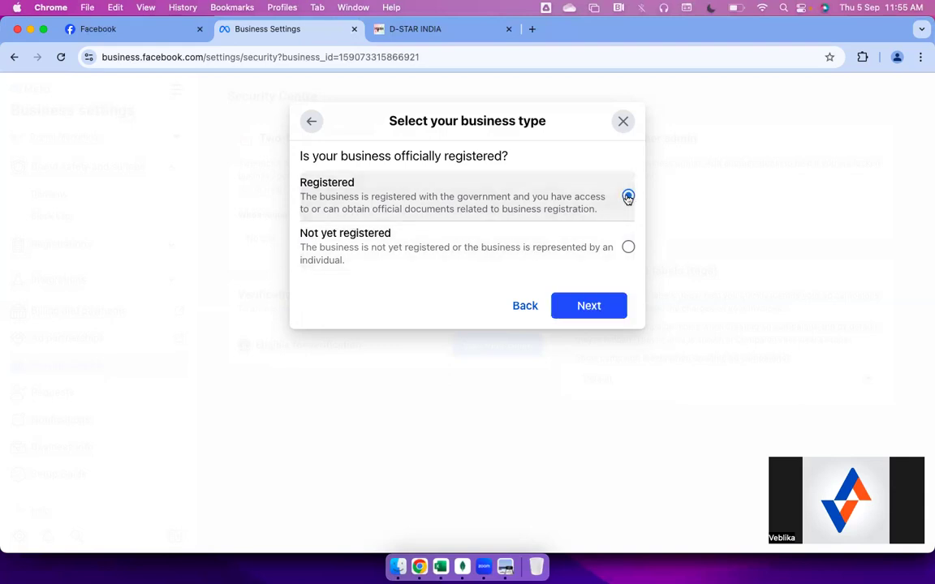
pyautogui.click(589, 305)
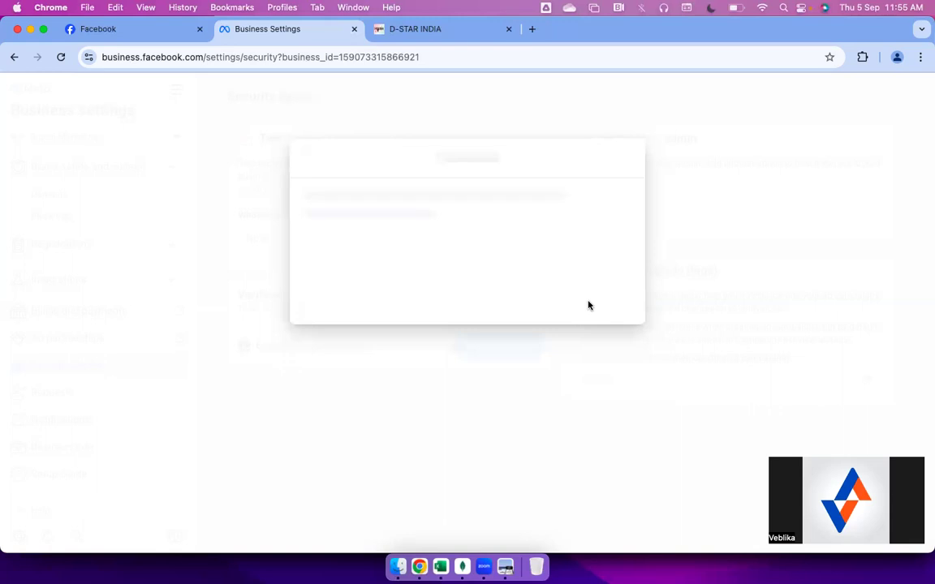
# Step: Look through the prefilled business details and switch to Preview to consult the registration certificate dstar.pdf
pyautogui.scroll(-2, 588, 302)
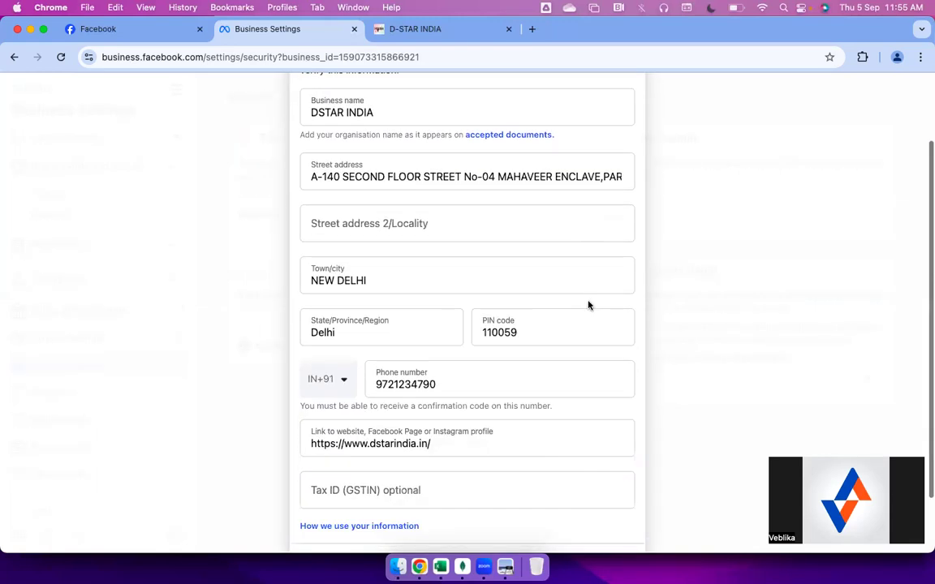
pyautogui.scroll(2, 588, 306)
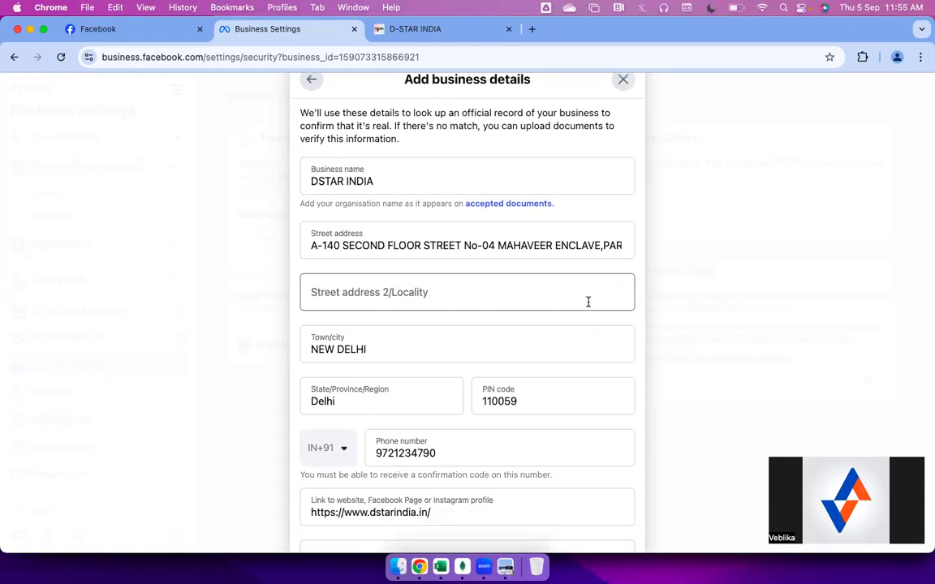
pyautogui.click(505, 566)
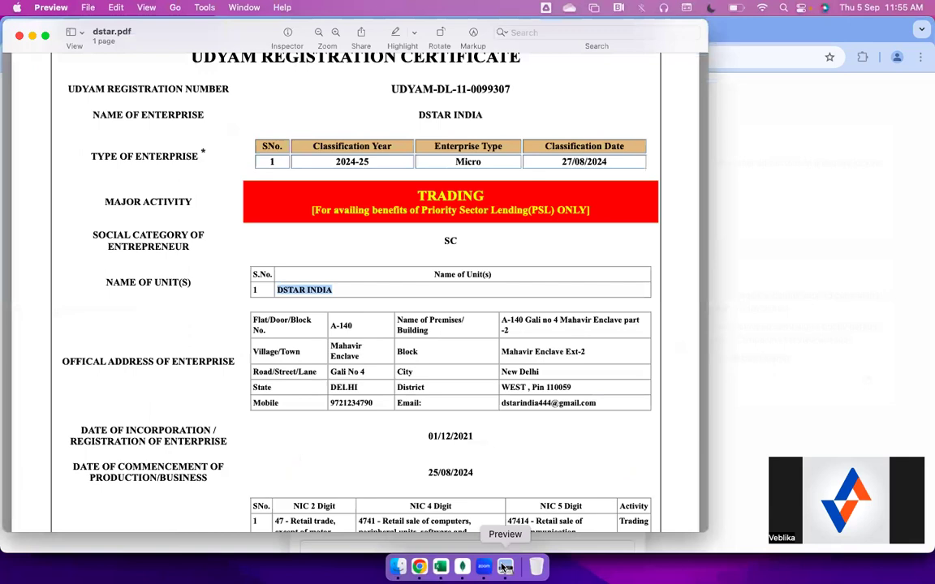
# Step: Compare the premises address on the registration certificate with the street address in the verification form
pyautogui.moveTo(502, 320); pyautogui.dragTo(528, 334)
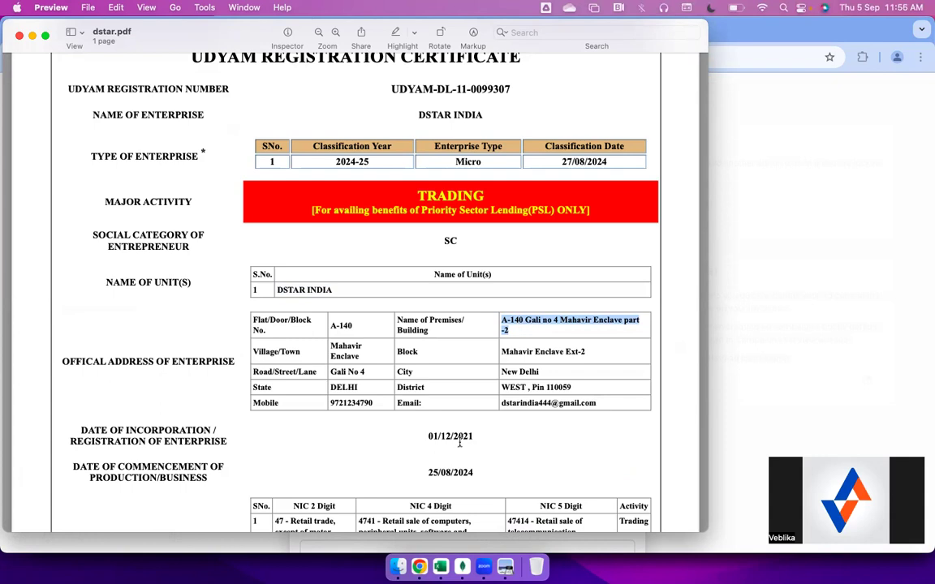
pyautogui.click(763, 72)
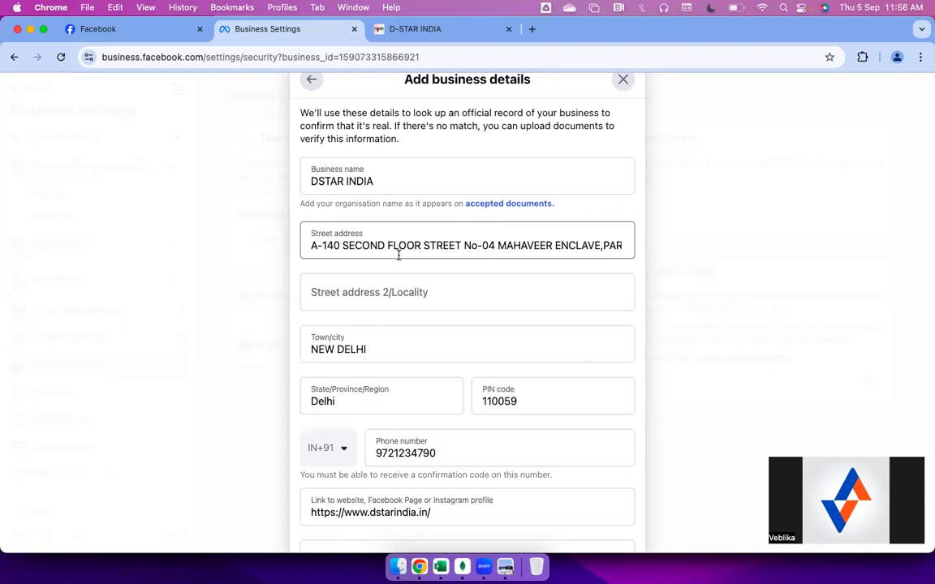
pyautogui.scroll(1, 399, 255)
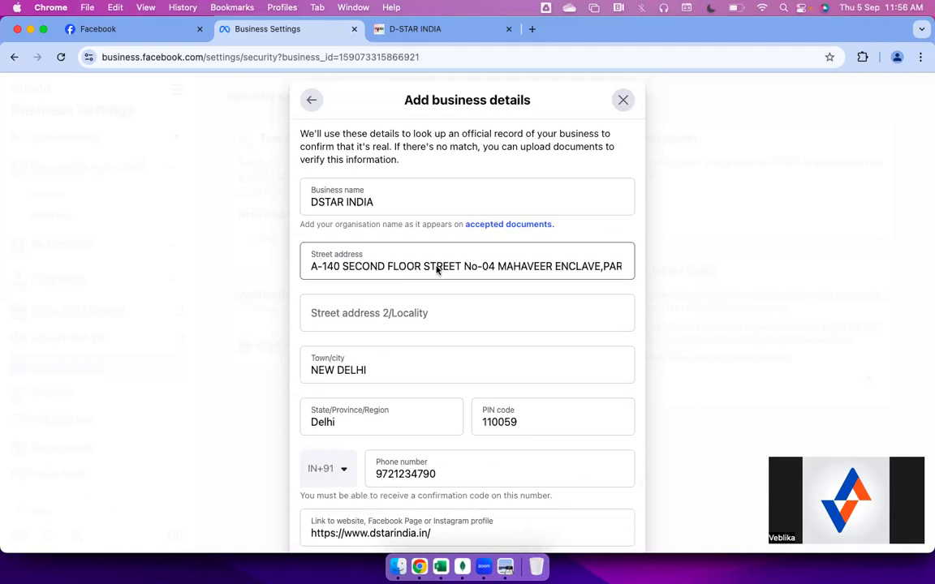
pyautogui.click(505, 567)
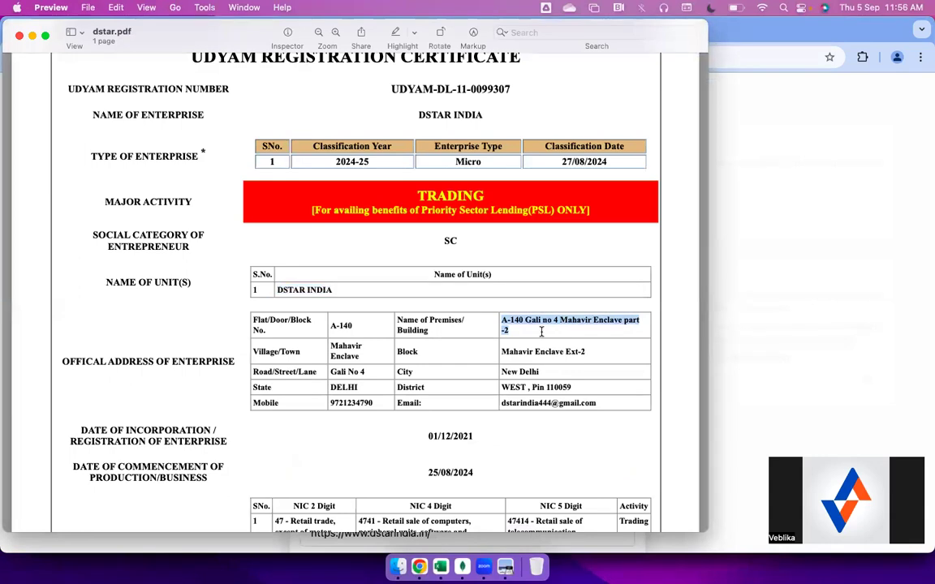
pyautogui.click(761, 252)
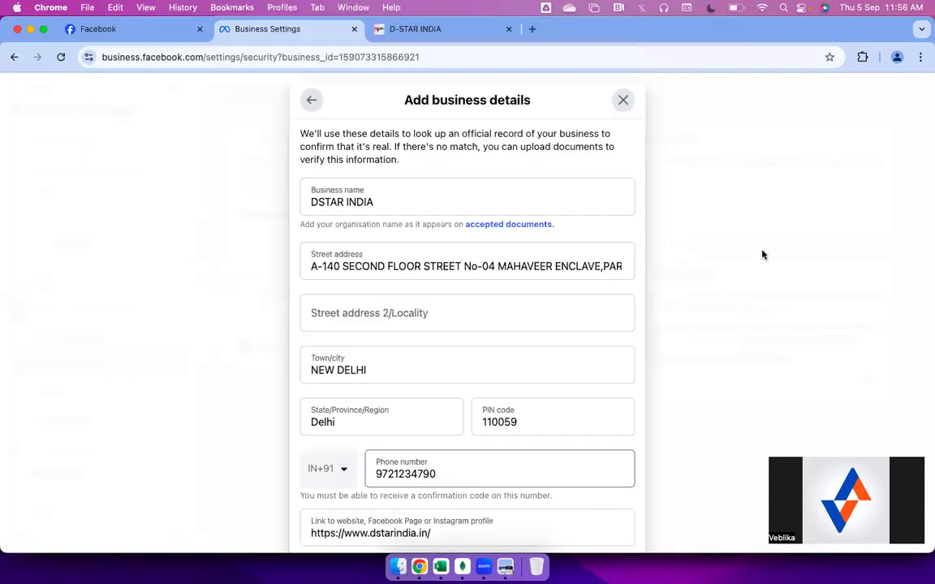
# Step: Exit the verification form and open the business information
pyautogui.click(623, 102)
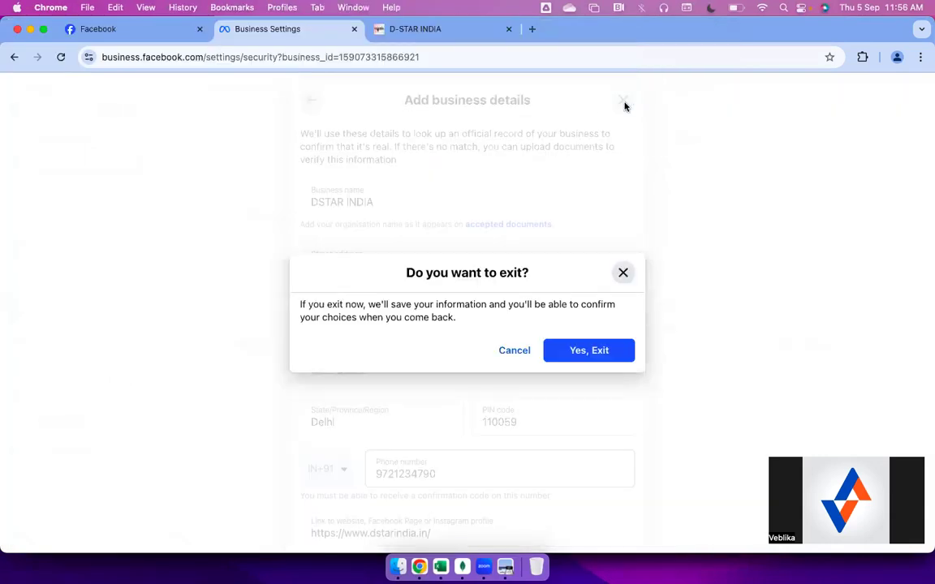
pyautogui.click(578, 347)
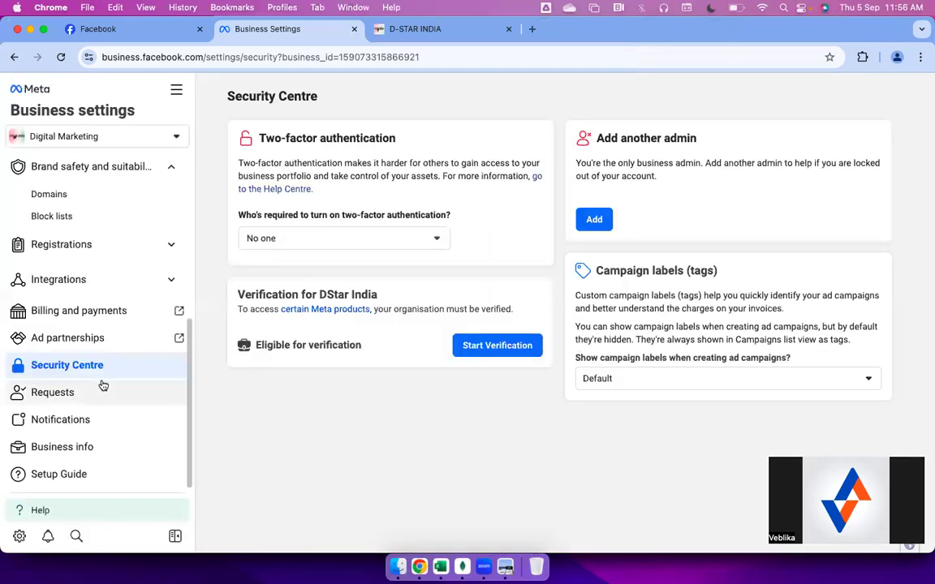
pyautogui.click(64, 447)
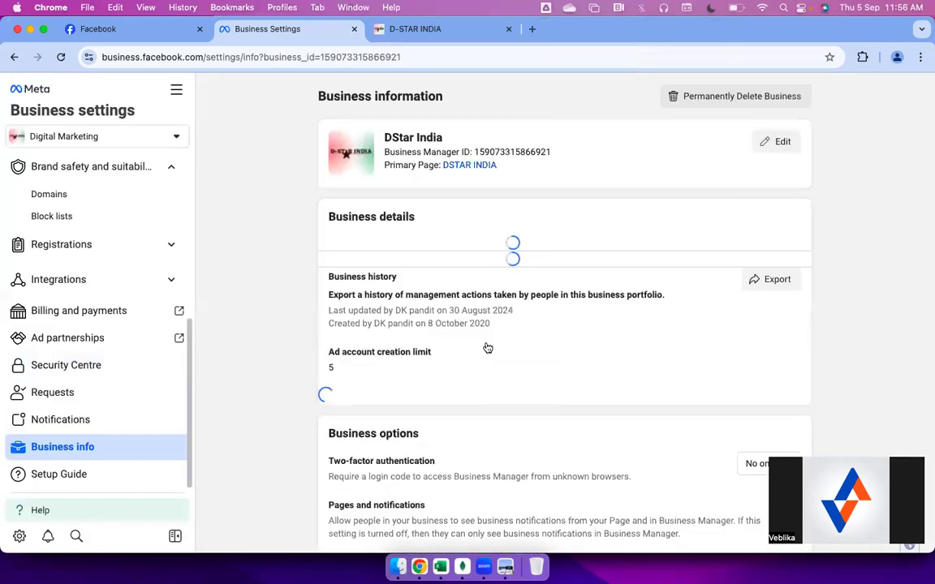
# Step: Edit the business details and replace the street address with the premises address copied from the registration certificate
pyautogui.click(506, 567)
pyautogui.press('super+c')
pyautogui.click(745, 280)
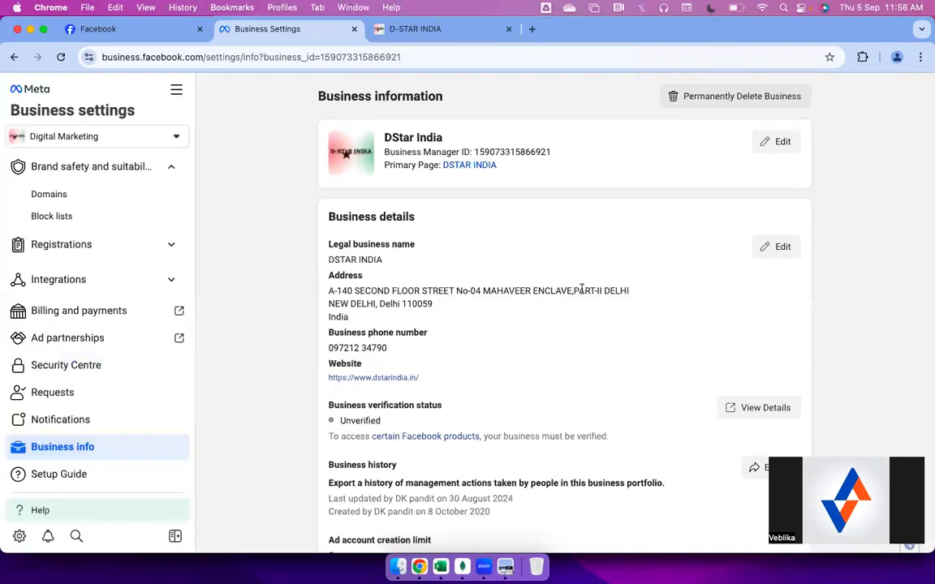
pyautogui.click(772, 248)
pyautogui.tripleClick(374, 252)
pyautogui.press('super+v')
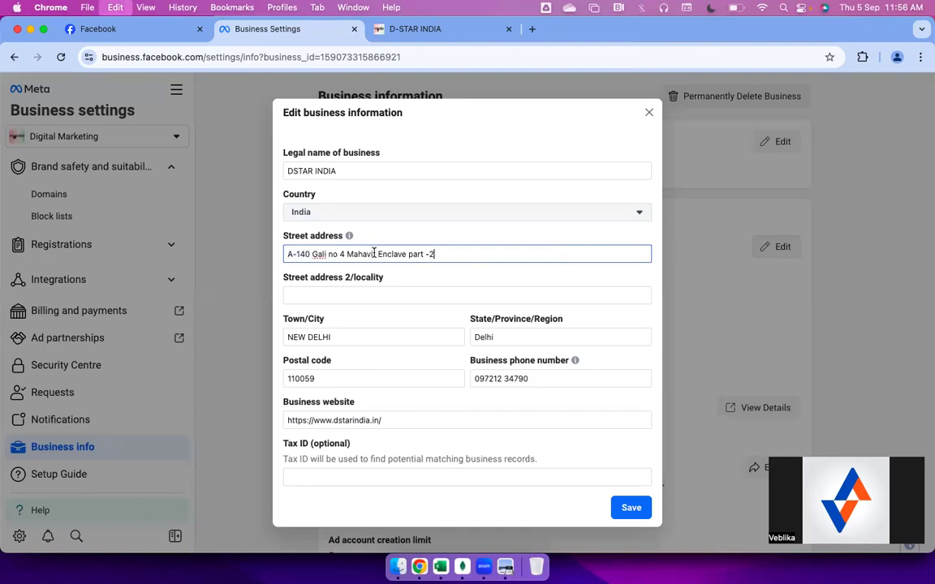
# Step: Fill in Street address 2/locality with the block entry copied from the registration certificate
pyautogui.click(505, 566)
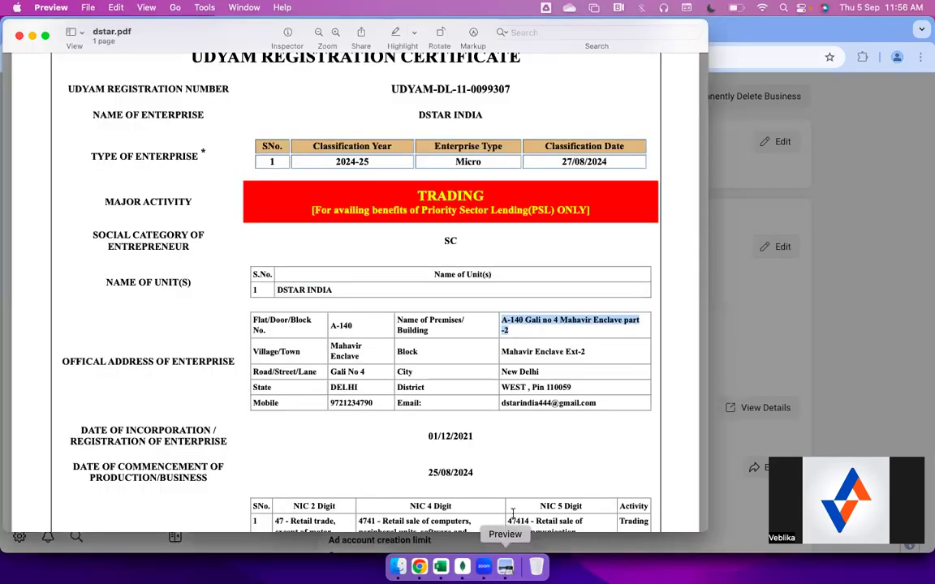
pyautogui.tripleClick(528, 352)
pyautogui.press('super+c')
pyautogui.press('super+Tab')
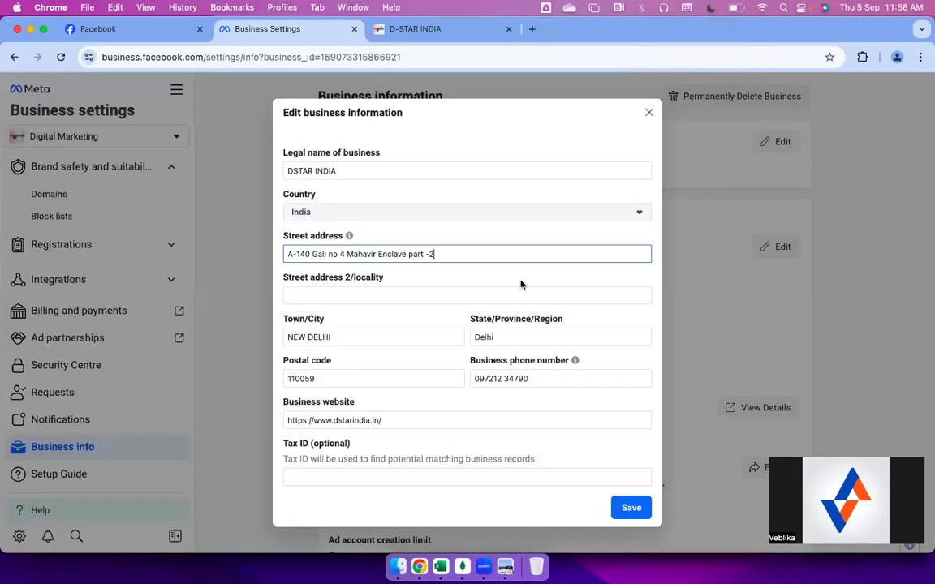
pyautogui.click(392, 297)
pyautogui.press('super+v')
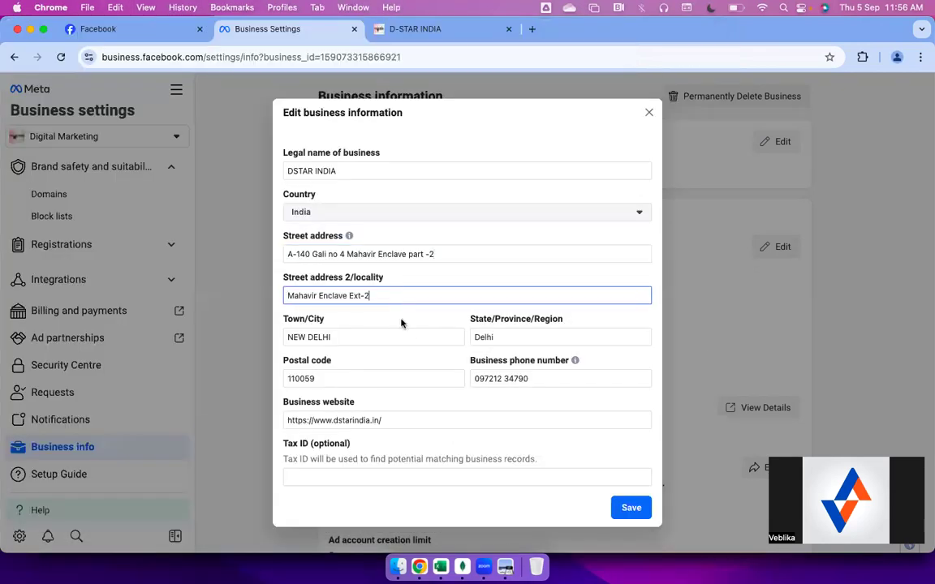
# Step: Replace the Town/City value with New Delhi as written on the registration certificate
pyautogui.press('super+Tab')
pyautogui.tripleClick(526, 371)
pyautogui.press('super+c')
pyautogui.press('super+Tab')
pyautogui.tripleClick(371, 335)
pyautogui.press('super+v')
# Step: Check the state and remaining business details against the registration certificate and save the edited information
pyautogui.doubleClick(477, 335)
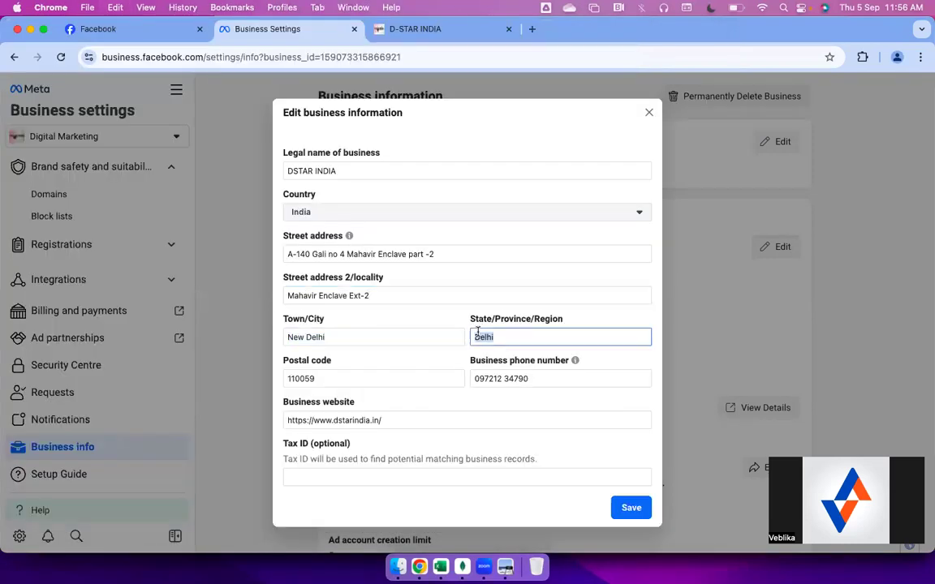
pyautogui.click(505, 566)
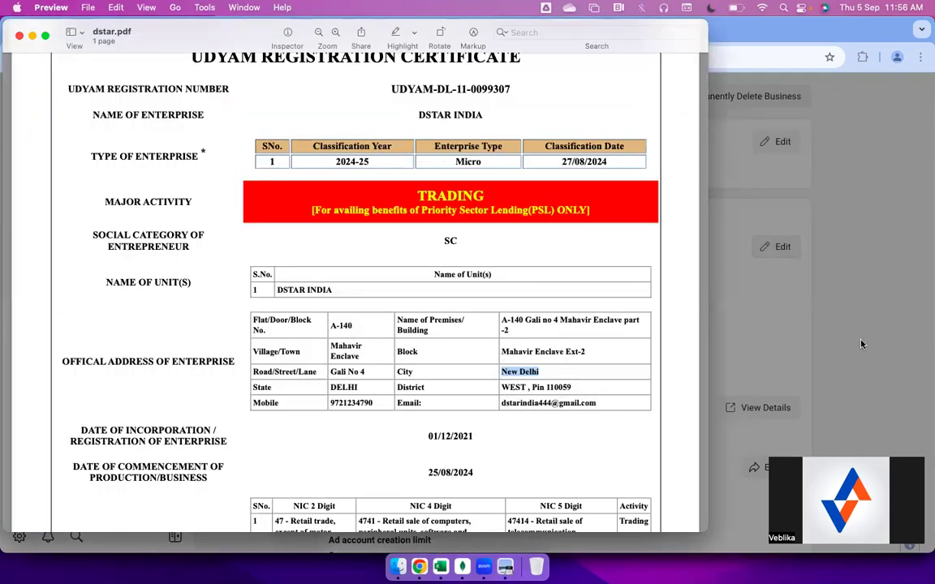
pyautogui.press('super+Tab')
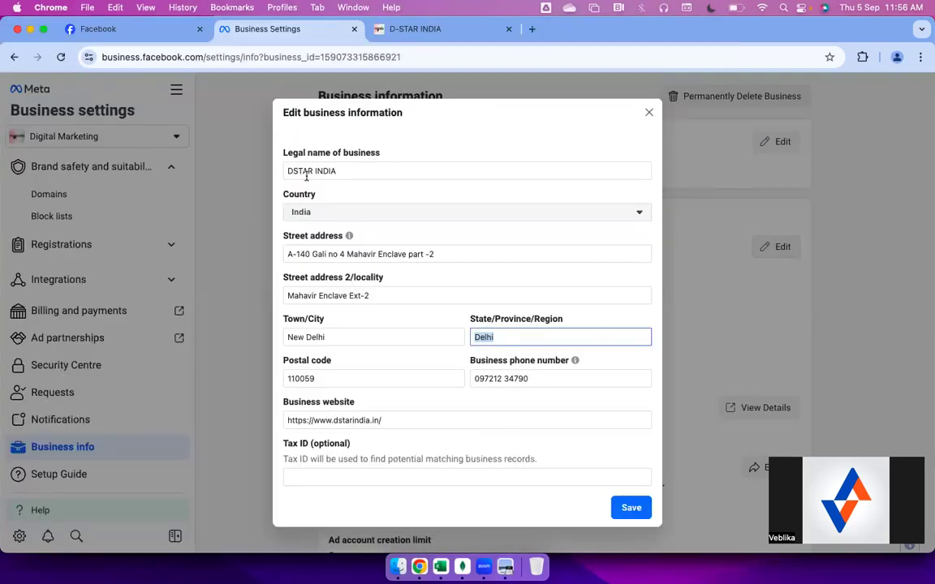
pyautogui.click(505, 567)
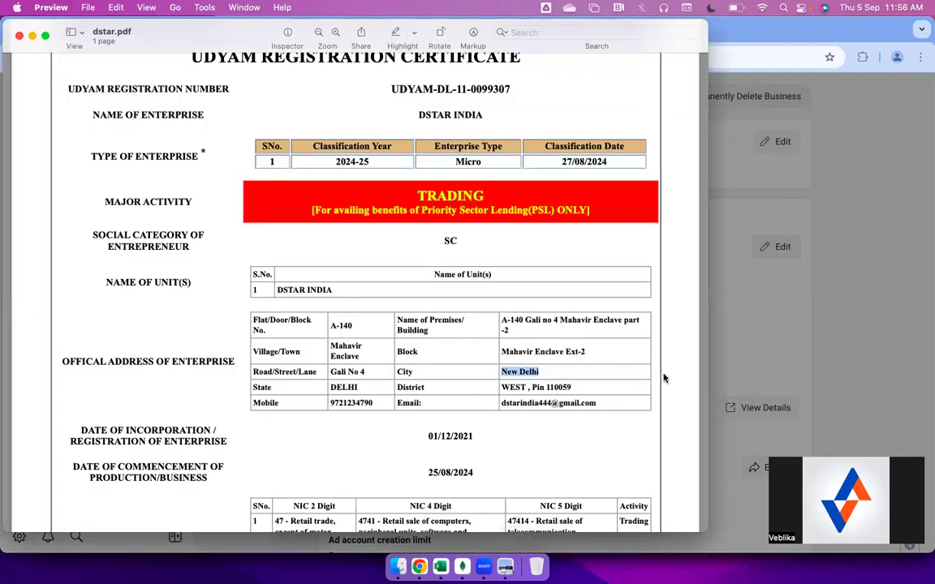
pyautogui.click(858, 312)
pyautogui.click(633, 513)
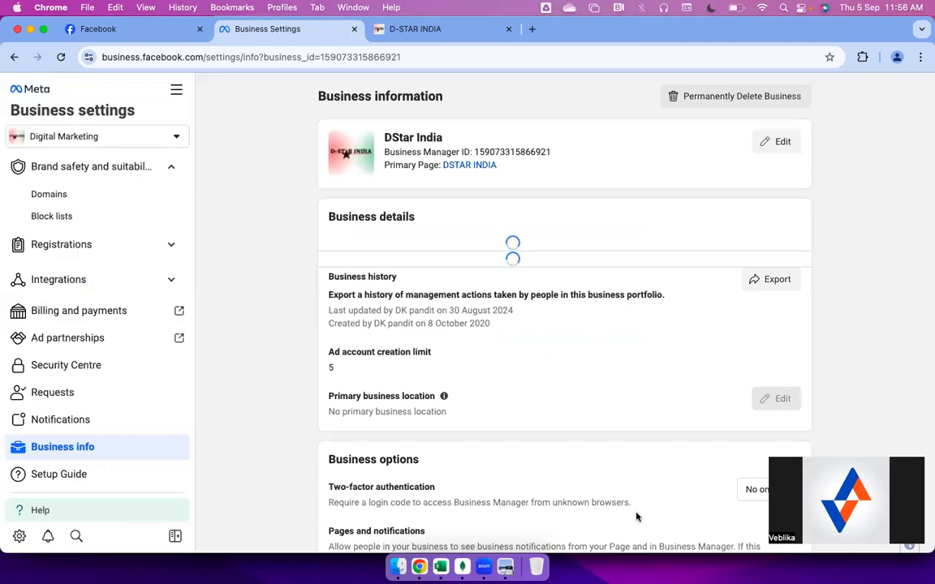
# Step: Restart the business verification for DStar India from the Security Centre and proceed to the country selection
pyautogui.click(82, 367)
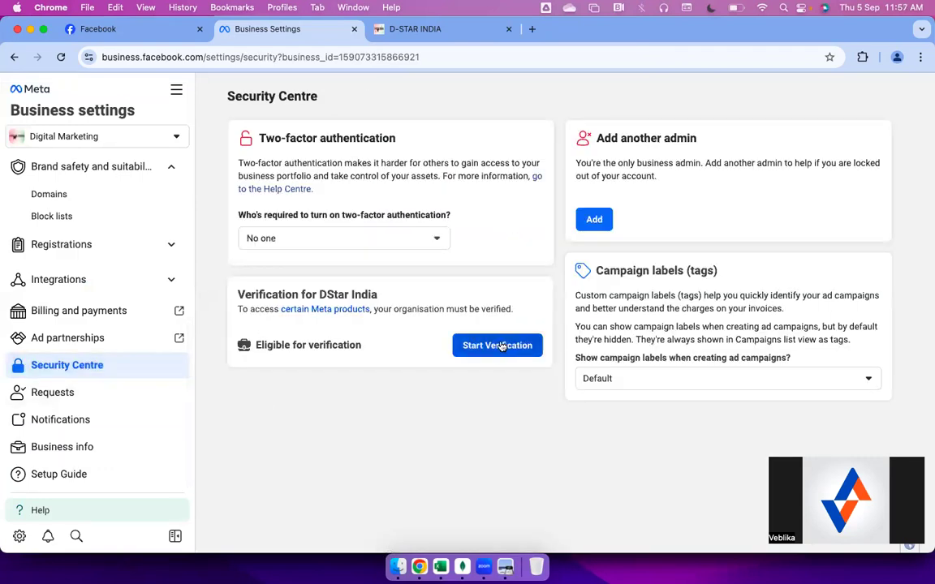
pyautogui.moveTo(317, 295); pyautogui.dragTo(397, 295)
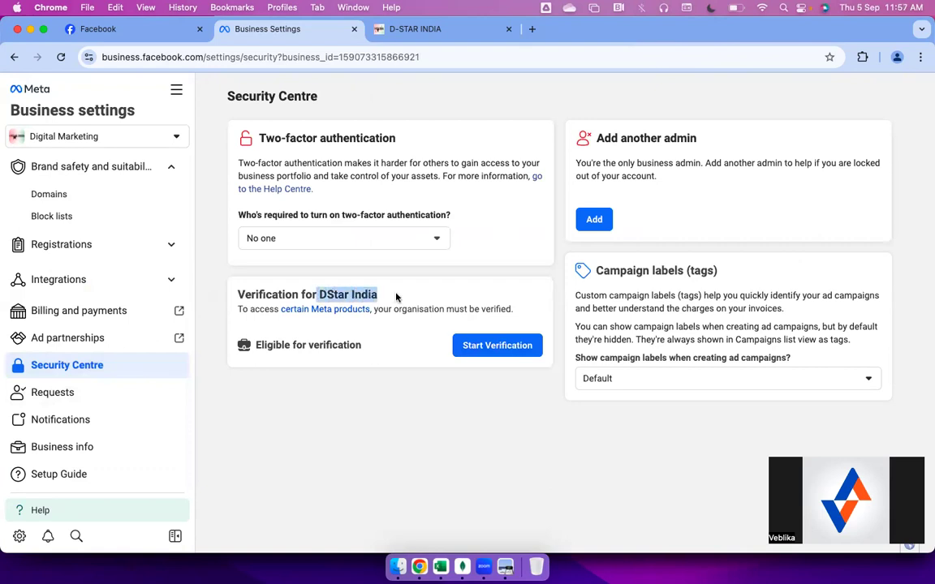
pyautogui.click(496, 345)
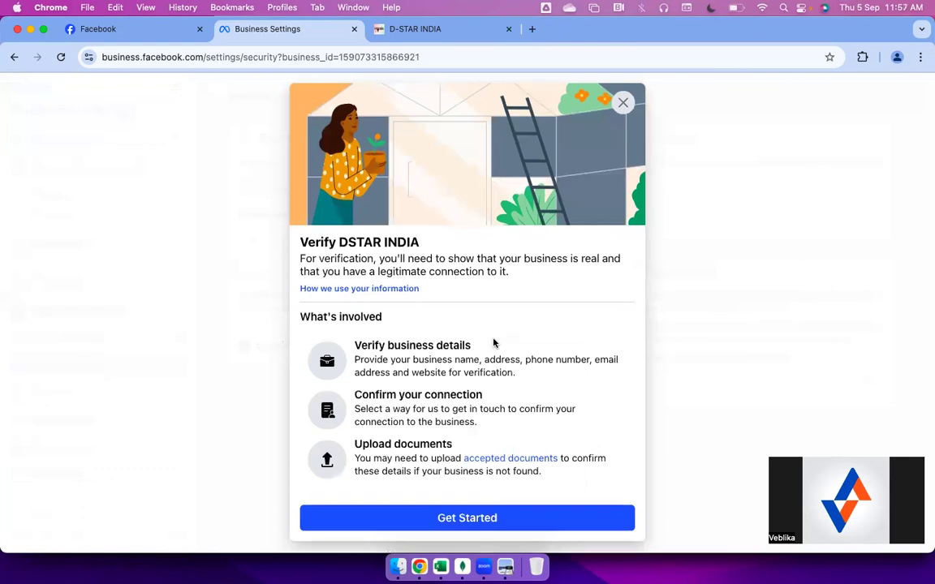
pyautogui.click(385, 520)
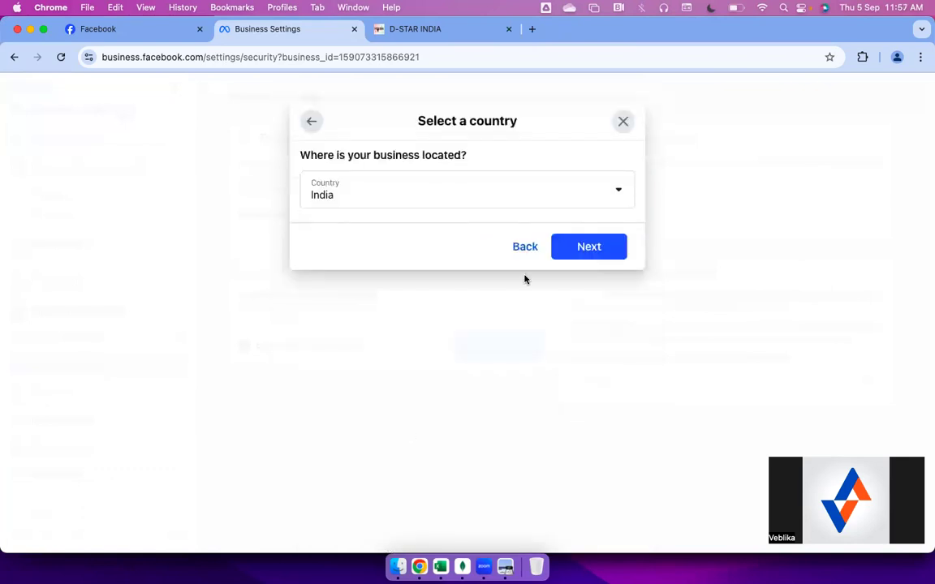
# Step: Accept India as the country and choose Sole proprietorship and Registered for the business type
pyautogui.click(596, 250)
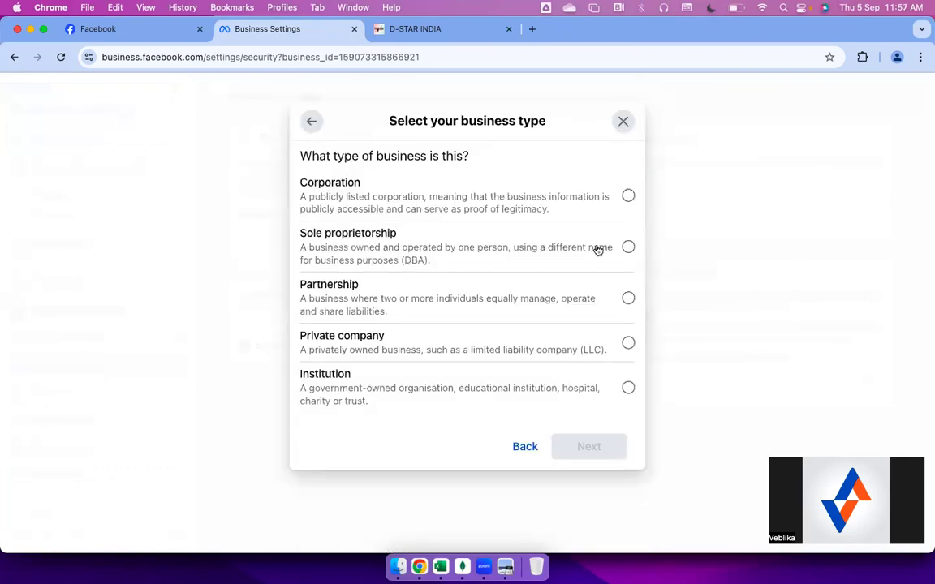
pyautogui.click(628, 247)
pyautogui.click(601, 446)
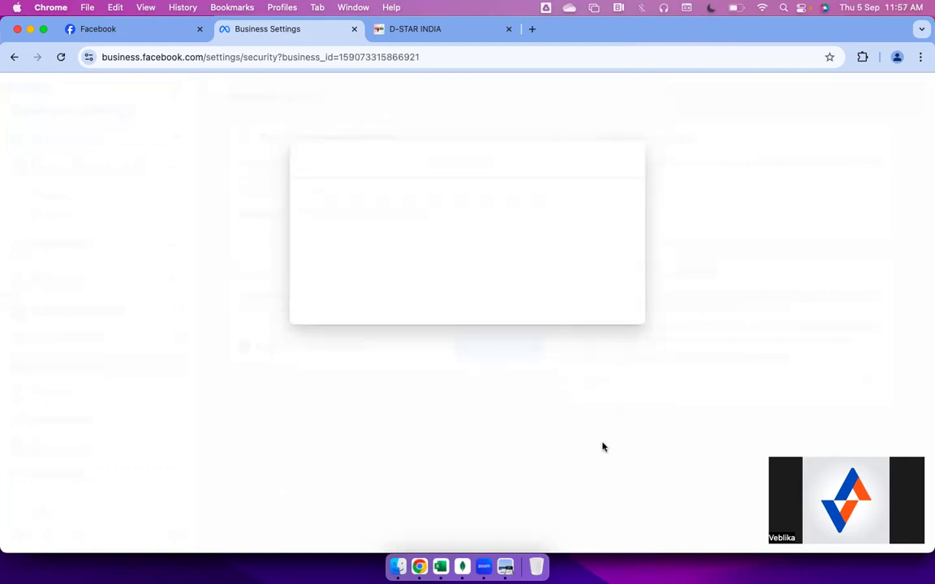
pyautogui.click(598, 210)
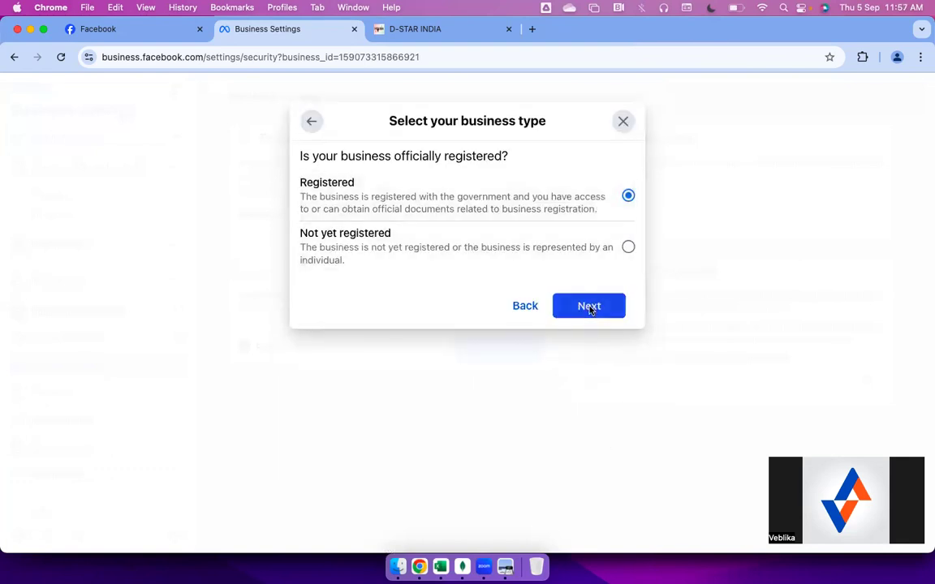
pyautogui.click(590, 308)
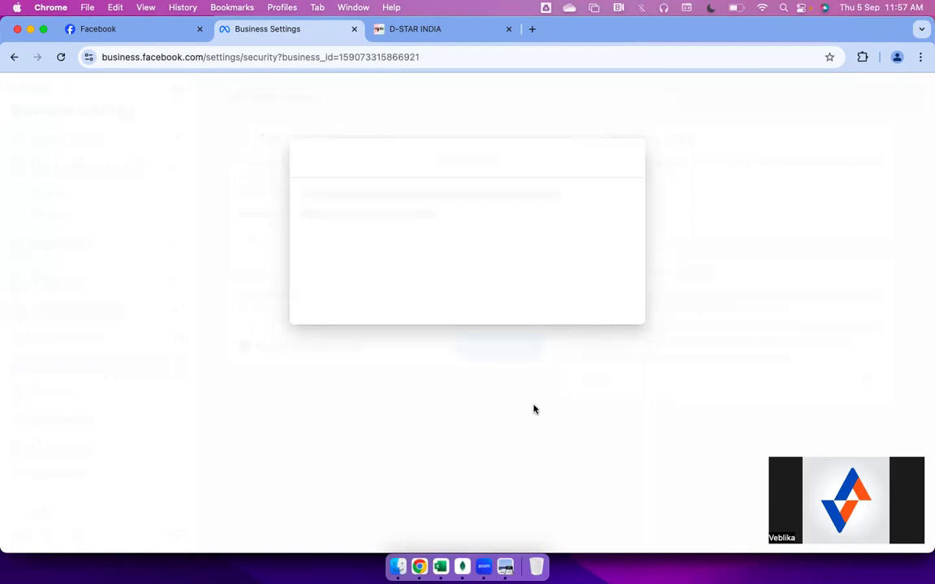
# Step: Check that the phone number on the website's contact page matches the one in the verification form
pyautogui.scroll(-4, 533, 404)
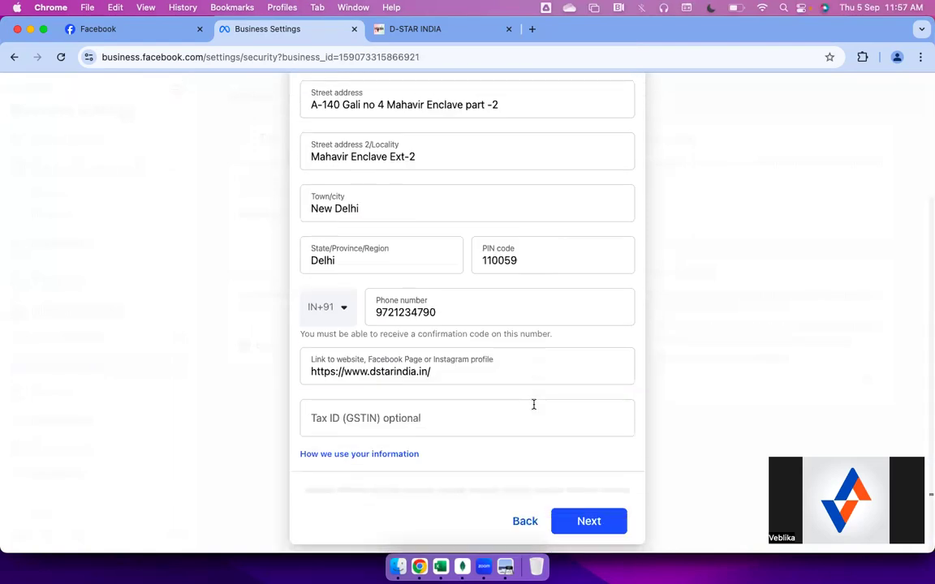
pyautogui.click(424, 29)
pyautogui.click(594, 262)
pyautogui.moveTo(571, 261); pyautogui.dragTo(632, 263)
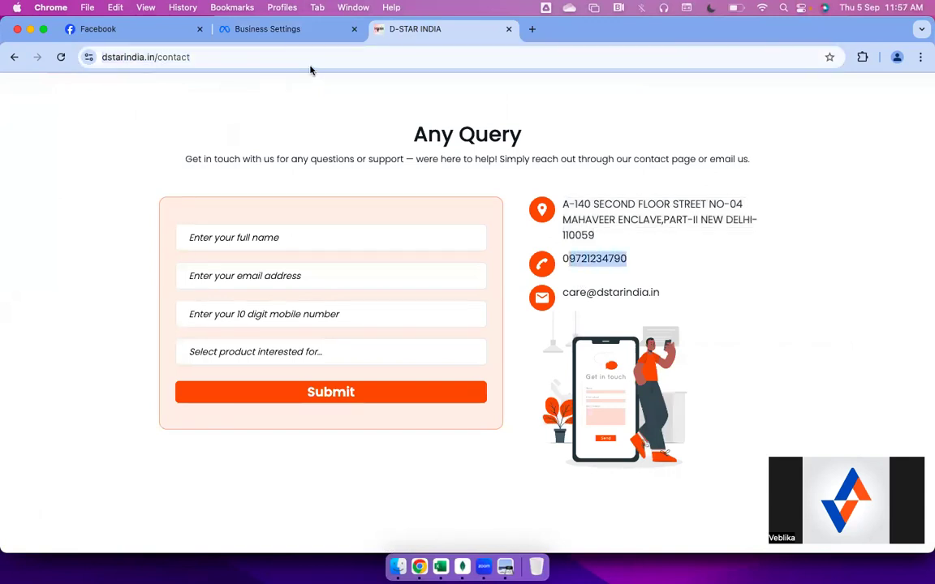
pyautogui.click(280, 32)
pyautogui.press('super+f')
pyautogui.press('super+v')
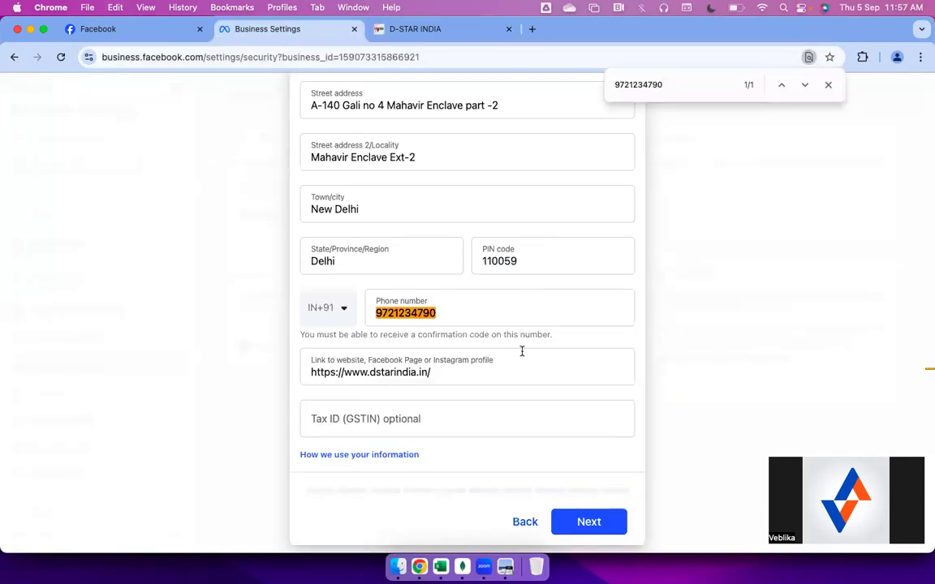
# Step: Submit the business details and complete the reCAPTCHA check by selecting all images with cars
pyautogui.click(575, 526)
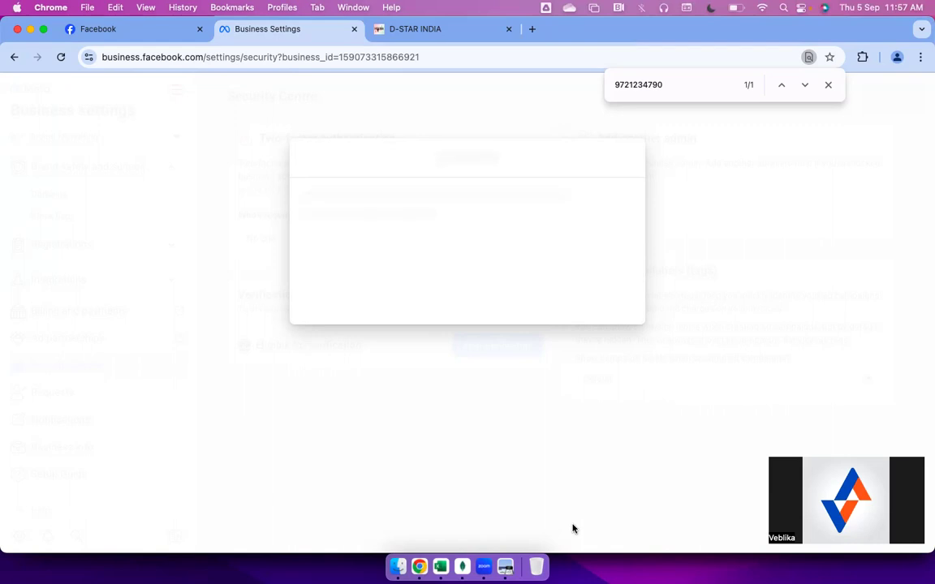
pyautogui.click(828, 86)
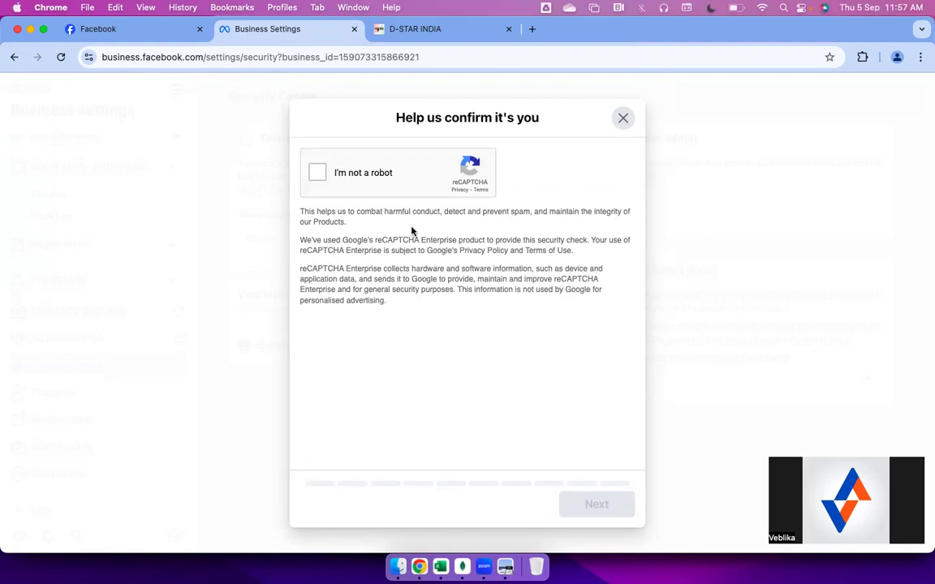
pyautogui.click(318, 176)
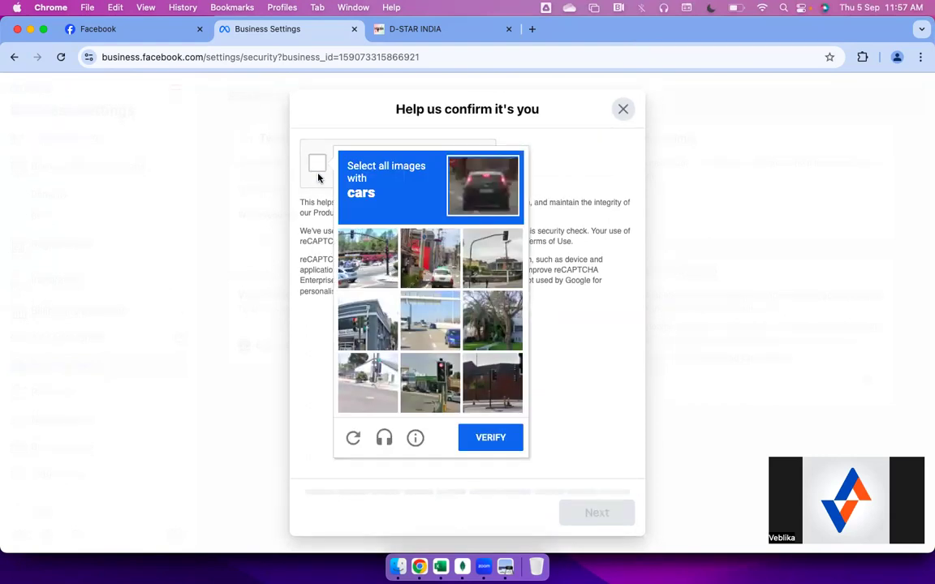
pyautogui.click(423, 334)
pyautogui.click(430, 260)
pyautogui.click(367, 260)
pyautogui.click(446, 398)
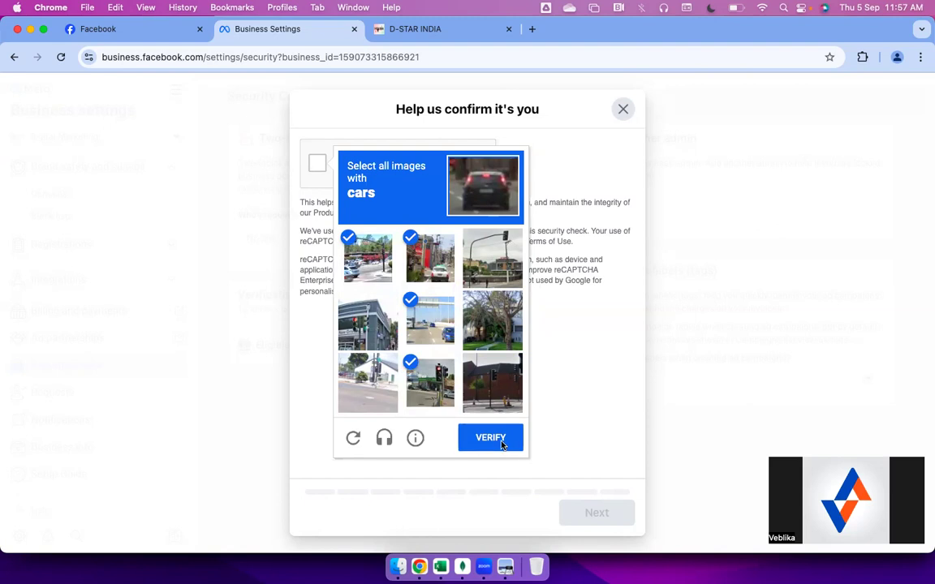
pyautogui.click(503, 443)
pyautogui.click(591, 511)
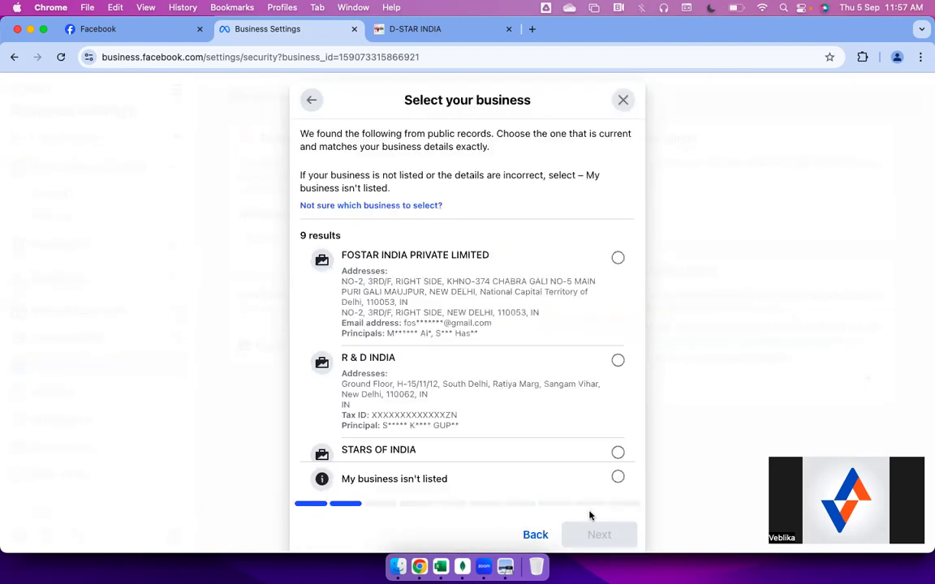
# Step: Review the public-record businesses found, choose "My business isn't listed" and continue to the contact methods
pyautogui.scroll(-3, 519, 313)
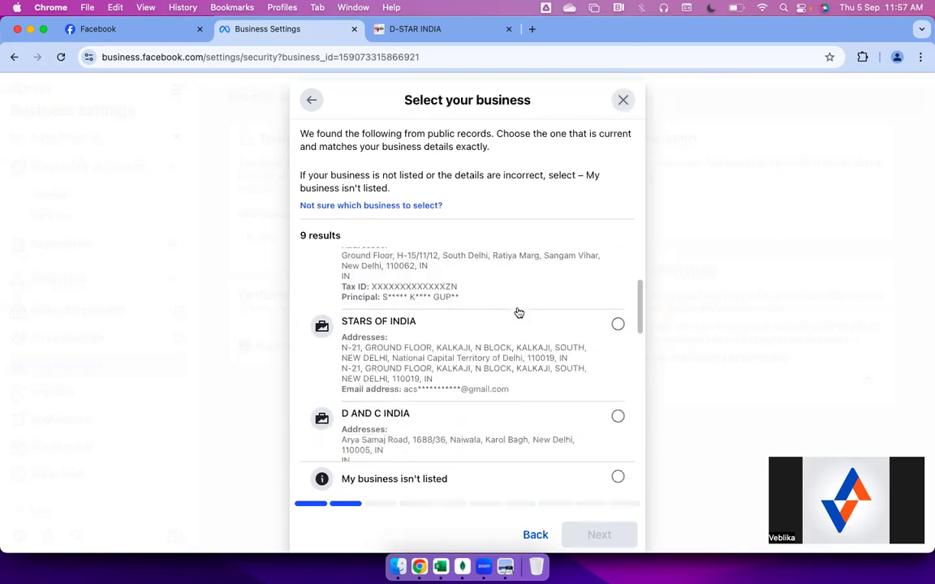
pyautogui.scroll(-1, 519, 312)
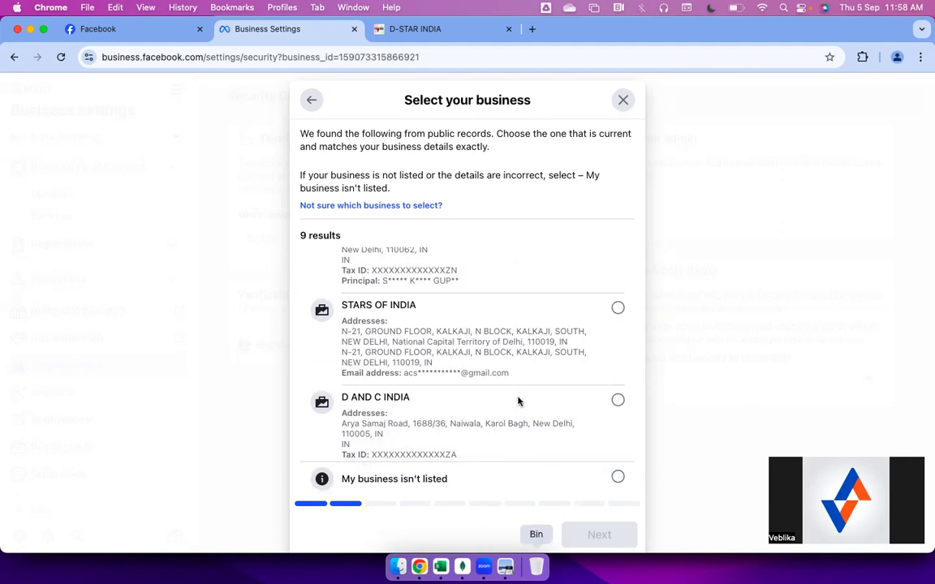
pyautogui.scroll(-5, 518, 401)
pyautogui.scroll(-2, 518, 401)
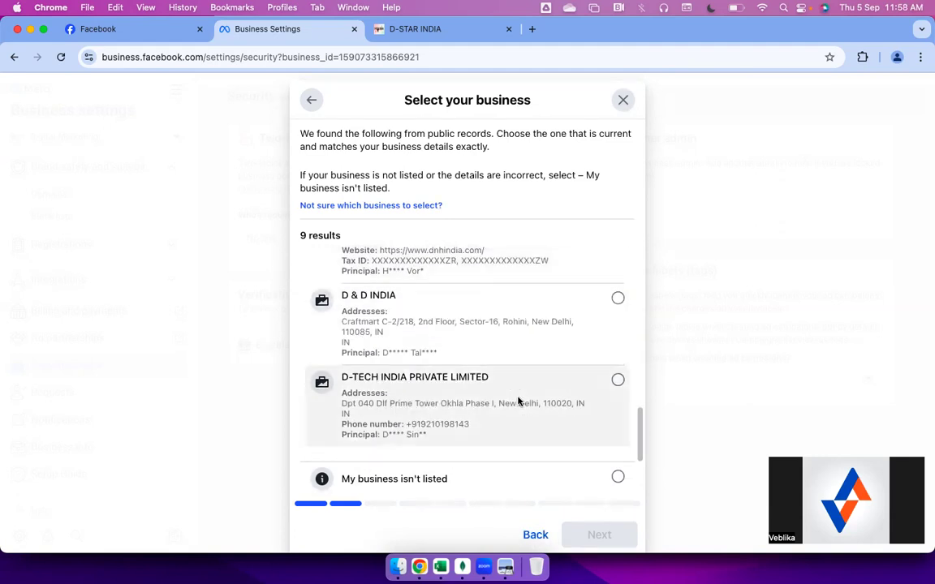
pyautogui.click(616, 477)
pyautogui.click(599, 536)
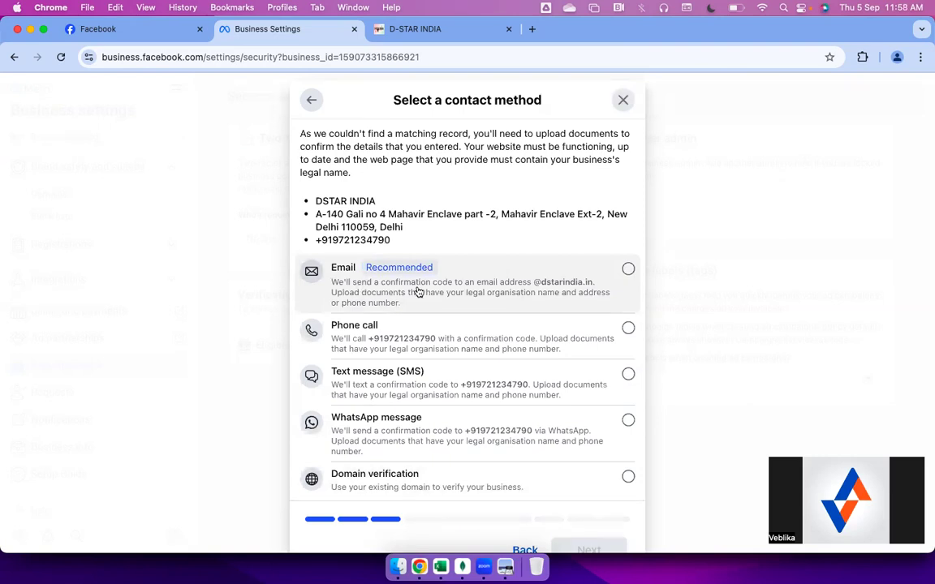
# Step: Choose Email as the contact method for the confirmation code and continue to the document upload
pyautogui.click(628, 268)
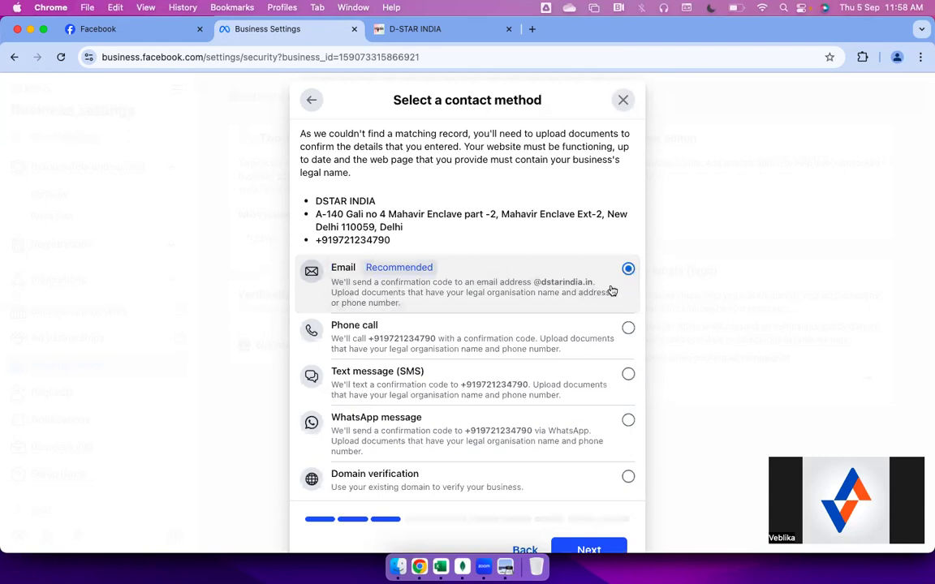
pyautogui.scroll(-1, 576, 378)
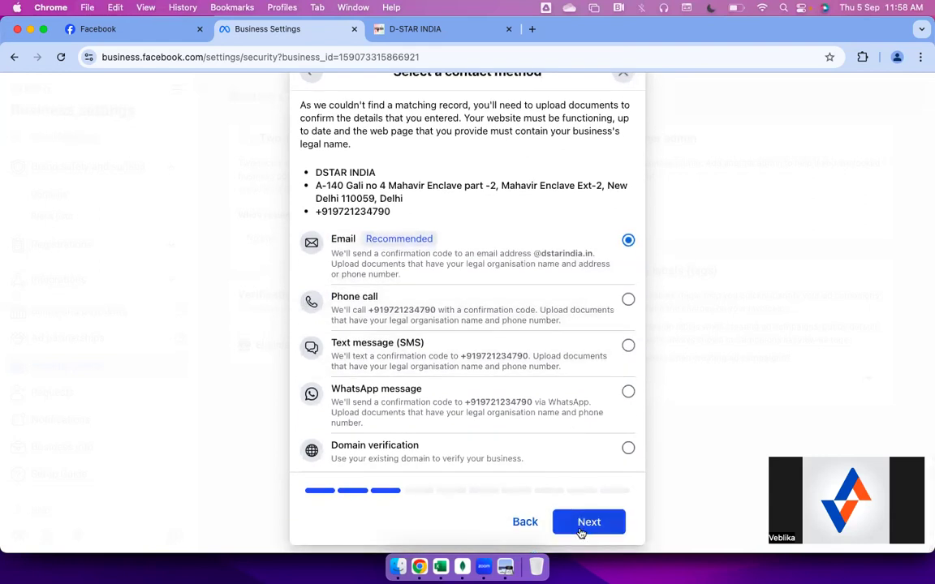
pyautogui.click(581, 524)
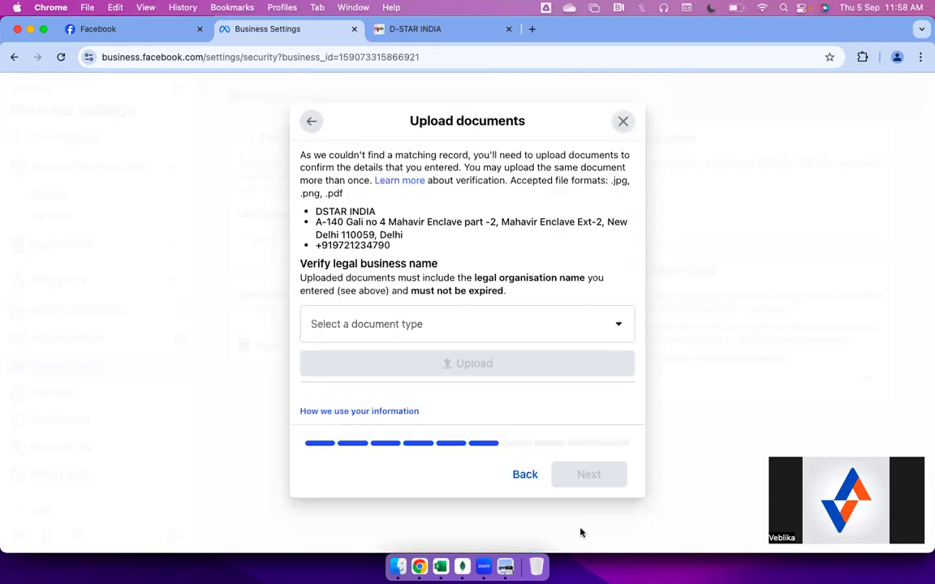
# Step: Set the document type to UDYAM registration certificate (MSME), upload dstar.pdf from the "to delete" folder and continue
pyautogui.click(375, 326)
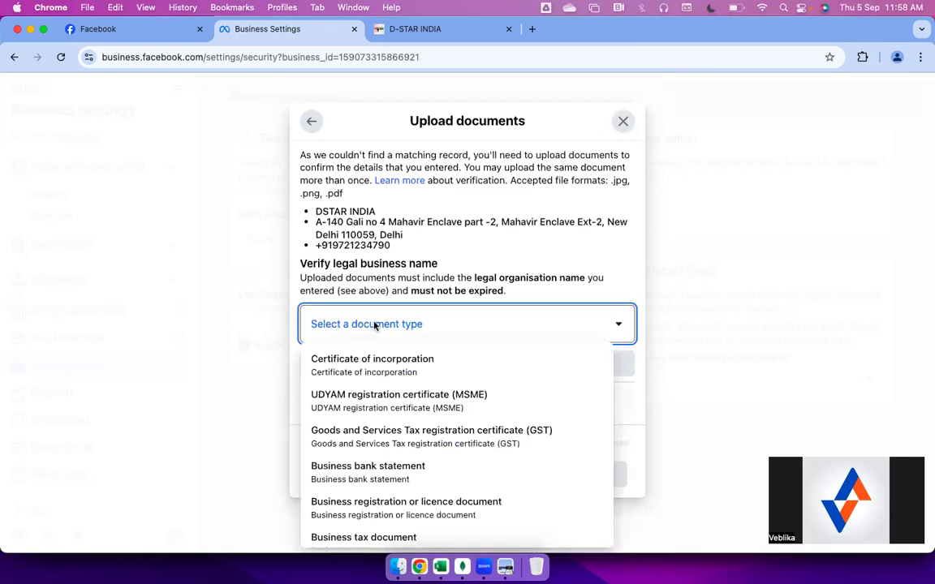
pyautogui.click(383, 398)
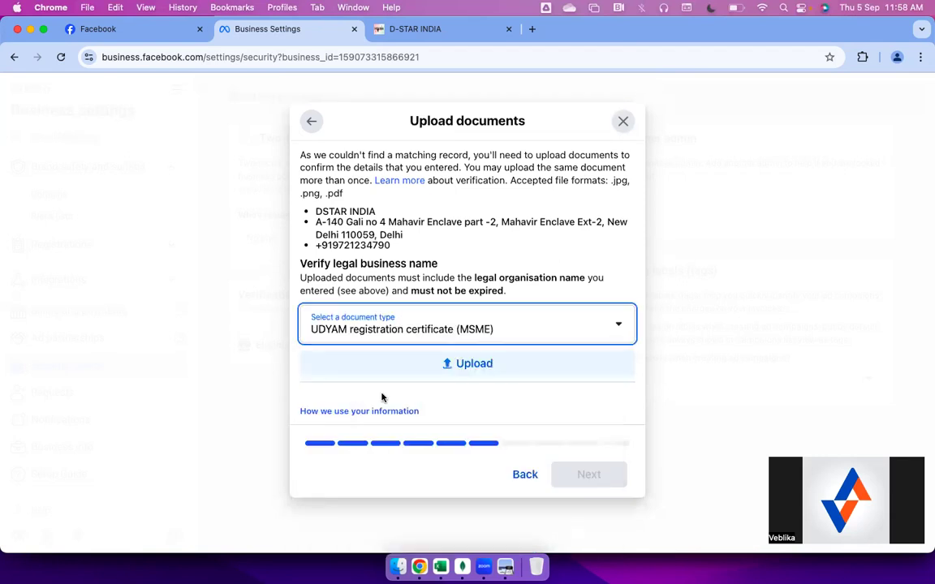
pyautogui.click(446, 375)
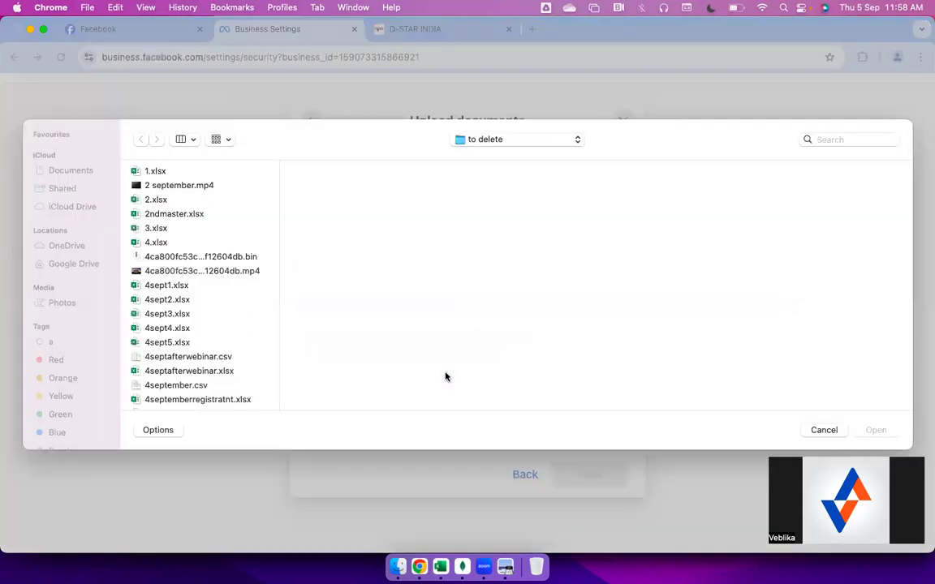
pyautogui.click(522, 140)
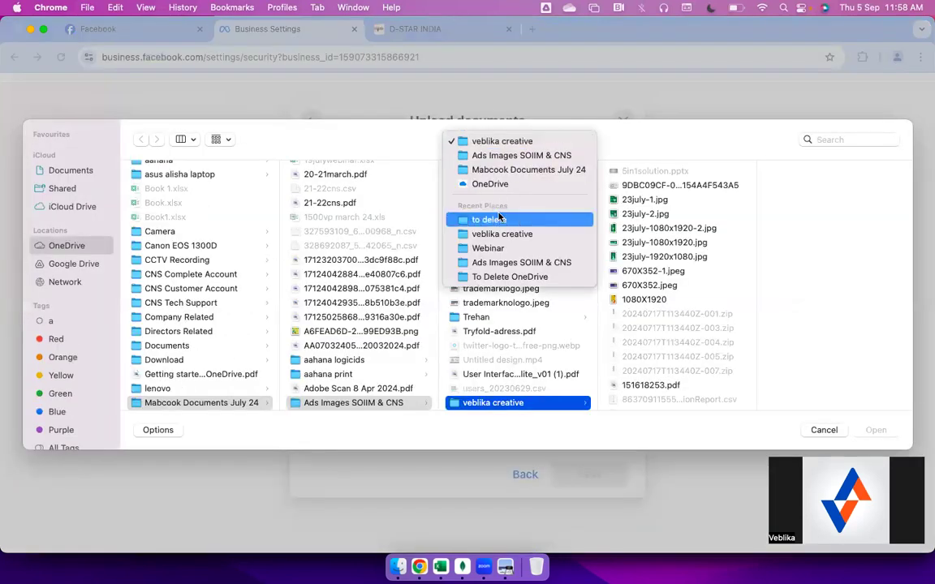
pyautogui.click(475, 216)
pyautogui.click(331, 232)
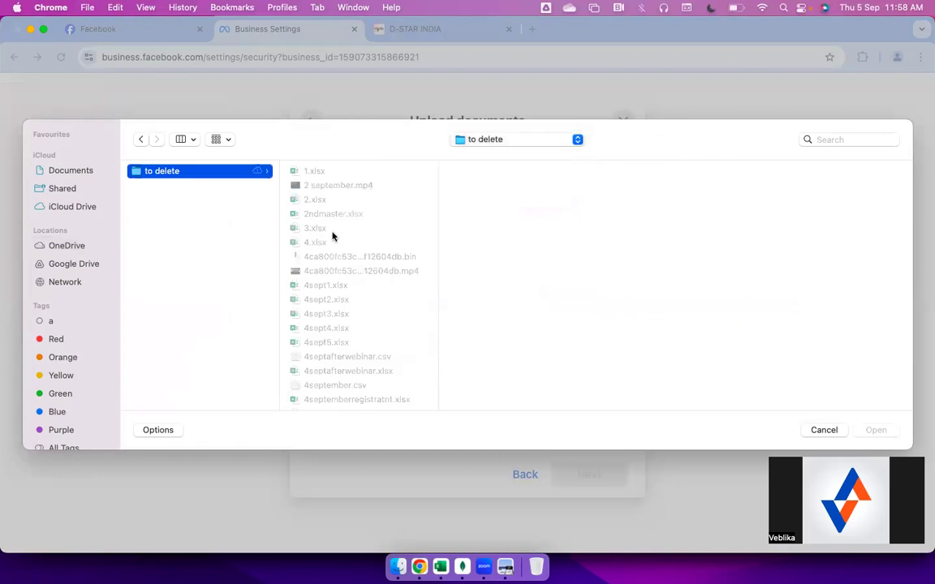
pyautogui.write('ds')
pyautogui.click(874, 430)
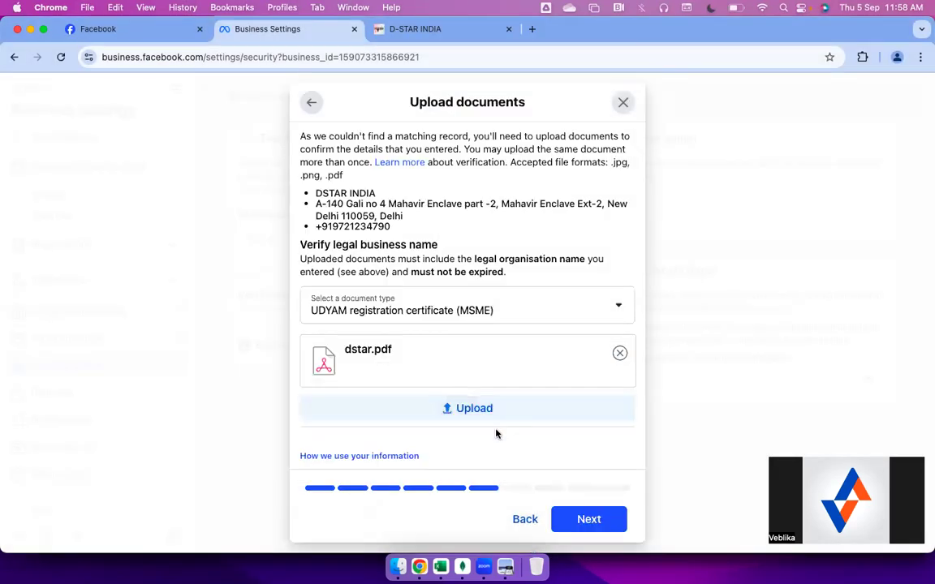
pyautogui.click(586, 521)
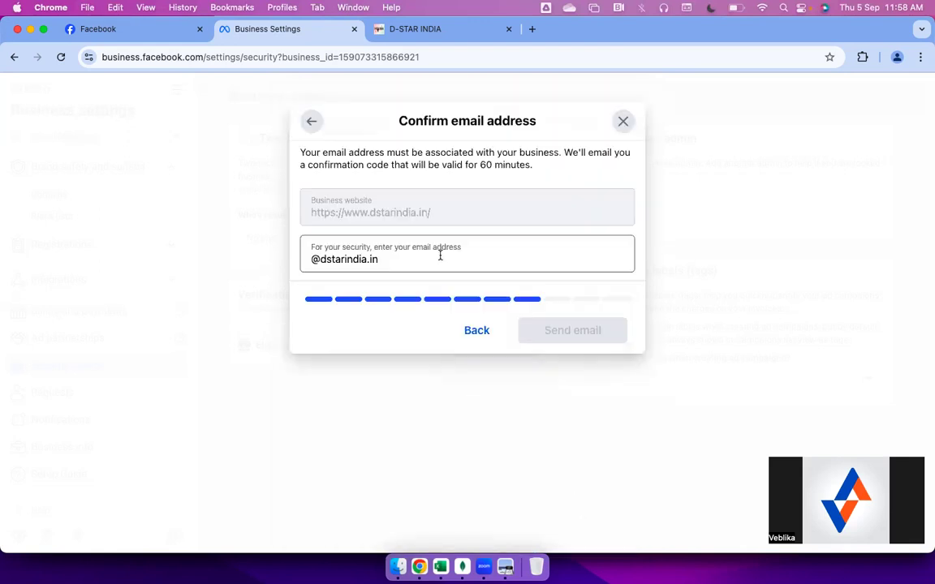
# Step: Enter the business e-mail address on the dstarindia.in domain and send the confirmation e-mail
pyautogui.click(312, 260)
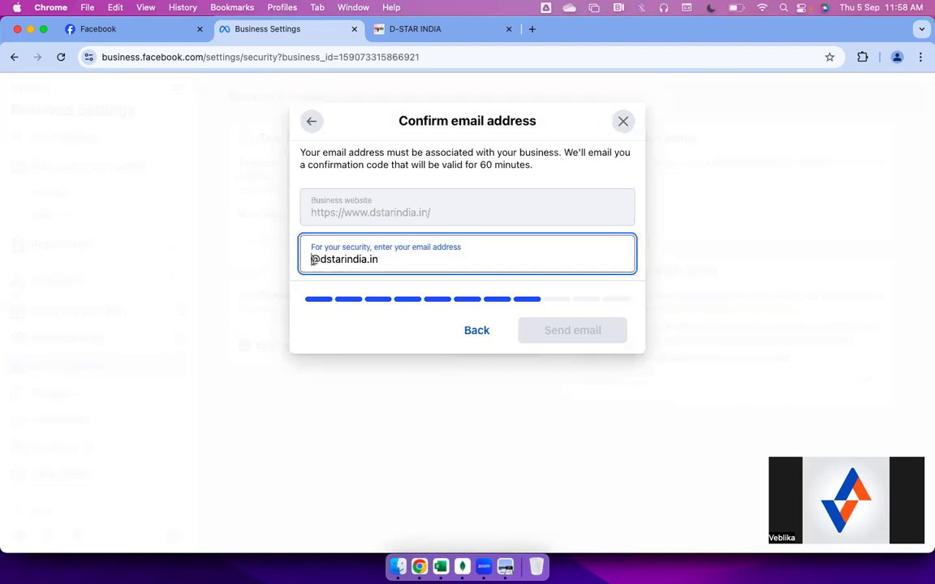
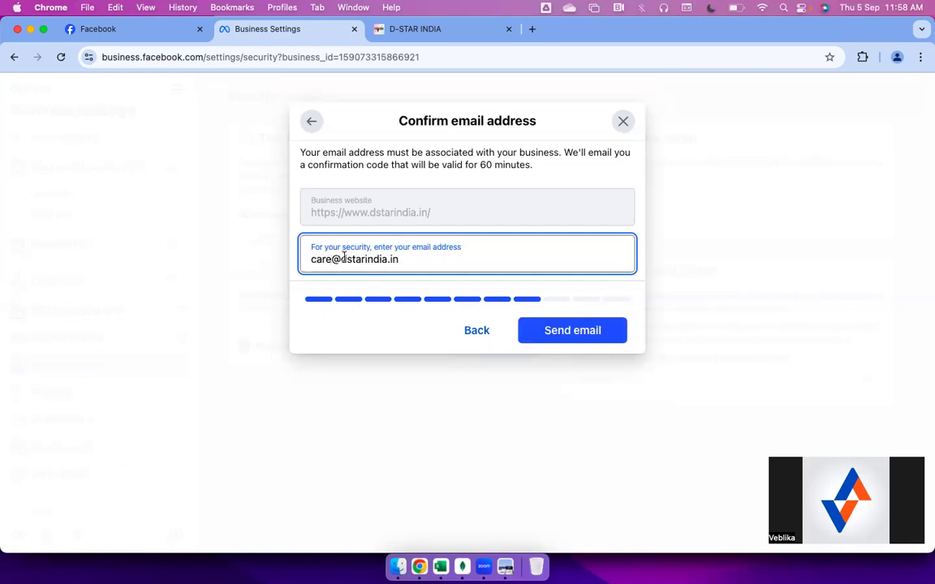
pyautogui.moveTo(398, 260); pyautogui.dragTo(346, 261)
pyautogui.click(385, 314)
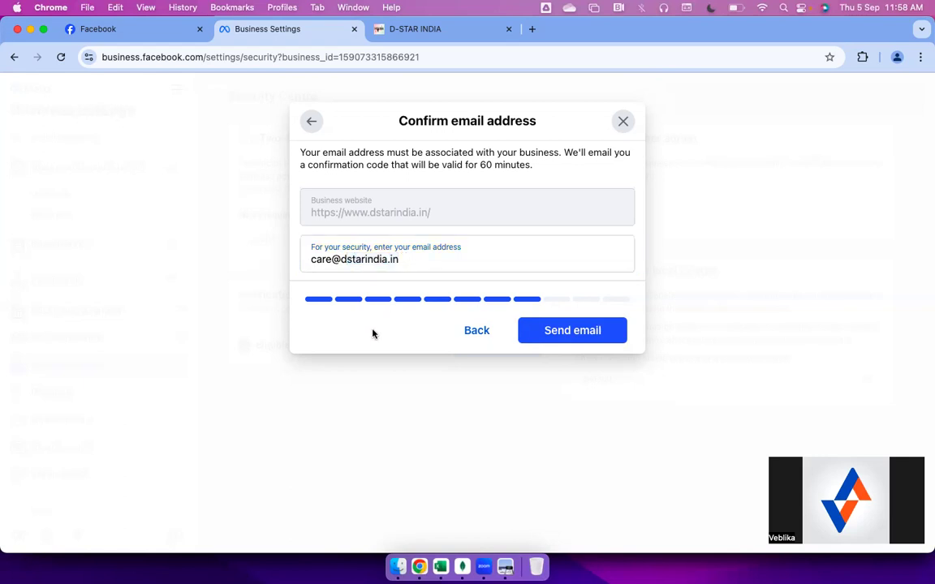
pyautogui.click(552, 334)
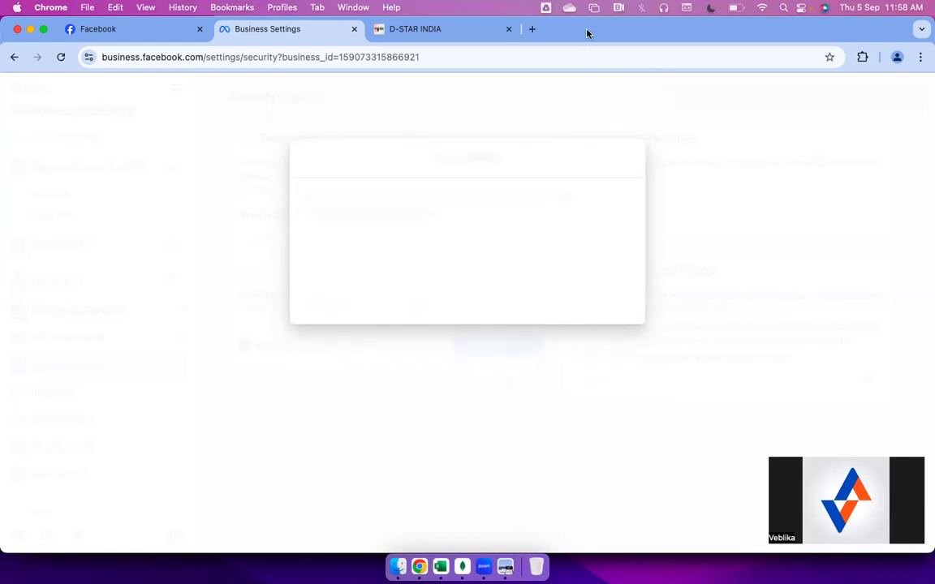
# Step: Switch to the Chrome window with the dstarindia.in Cloudflare DNS records and open Gmail in a new tab
pyautogui.moveTo(588, 34)
pyautogui.mouseDown()
pyautogui.moveTo(586, 58)
pyautogui.moveTo(589, 39)
pyautogui.mouseUp()
pyautogui.rightClick(419, 566)
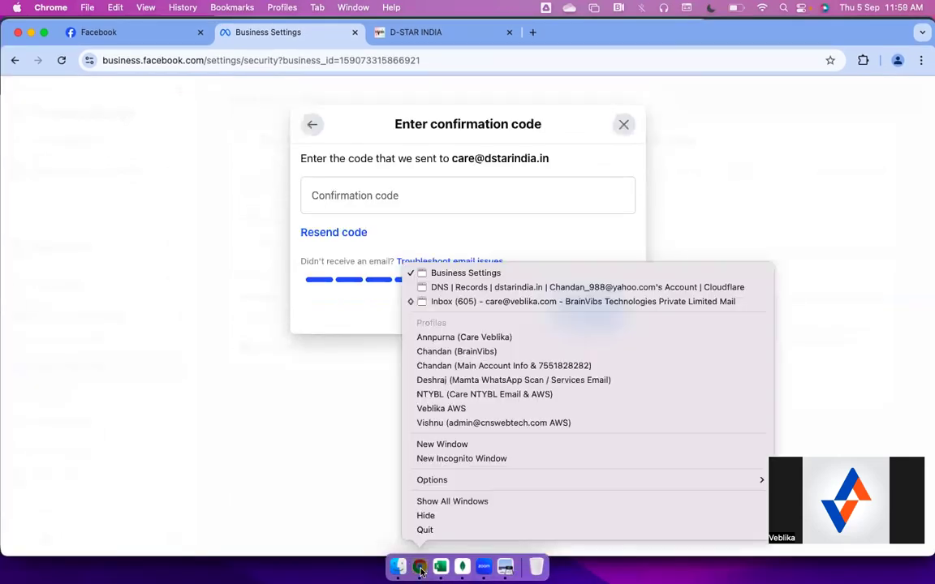
pyautogui.click(457, 288)
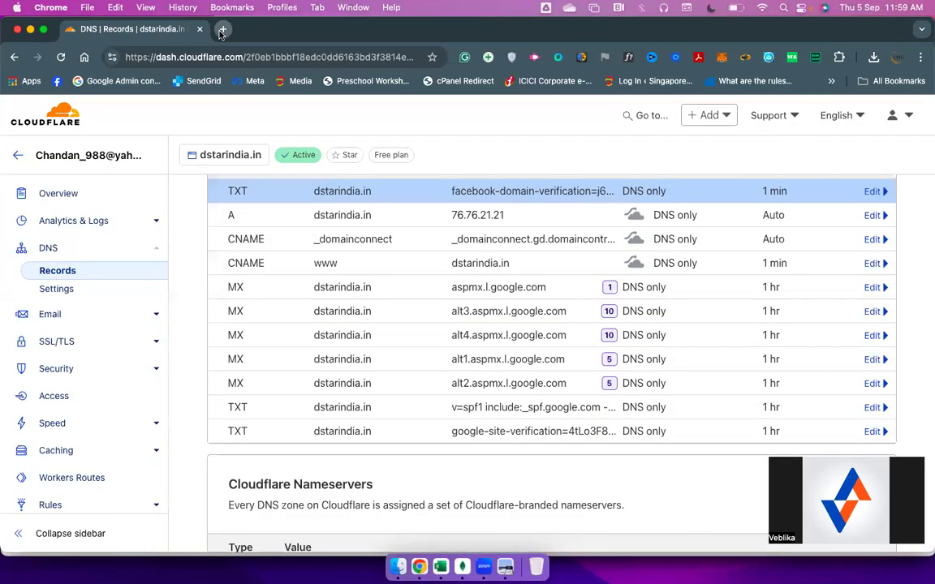
pyautogui.click(221, 30)
pyautogui.write('gma')
pyautogui.press('Return')
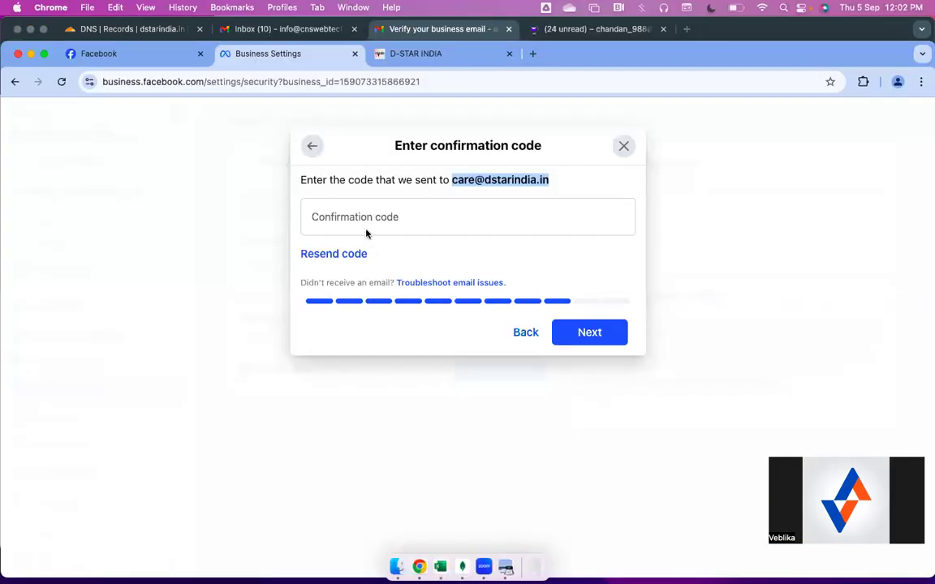
# Step: Paste the e-mailed confirmation code into the verification form, submit the information and check the verification status in the Security Centre
pyautogui.click(365, 229)
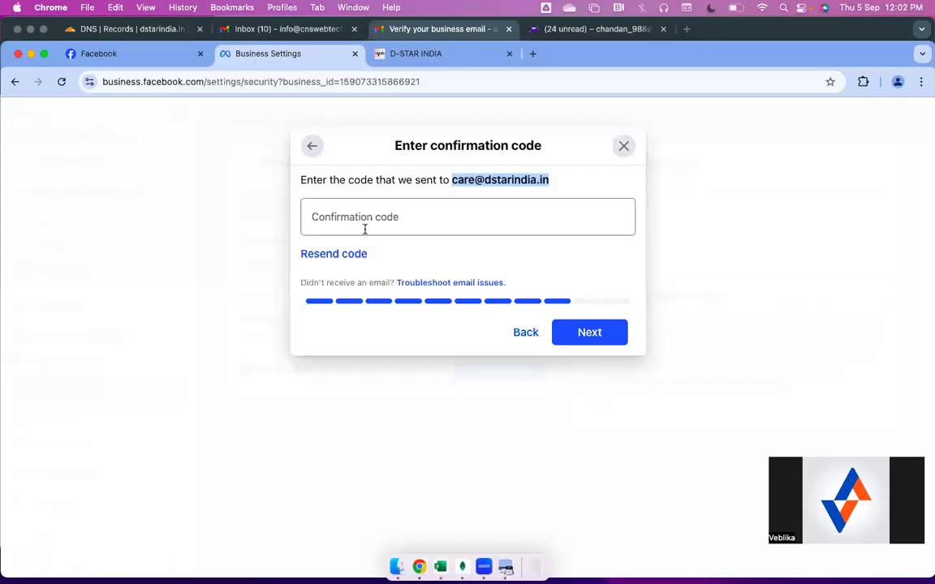
pyautogui.moveTo(654, 62); pyautogui.dragTo(653, 38)
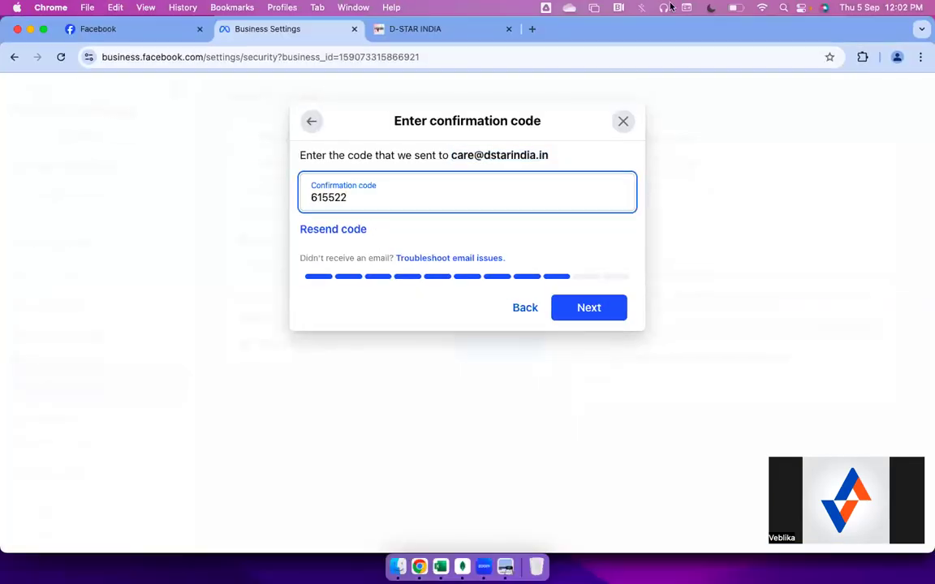
pyautogui.click(589, 307)
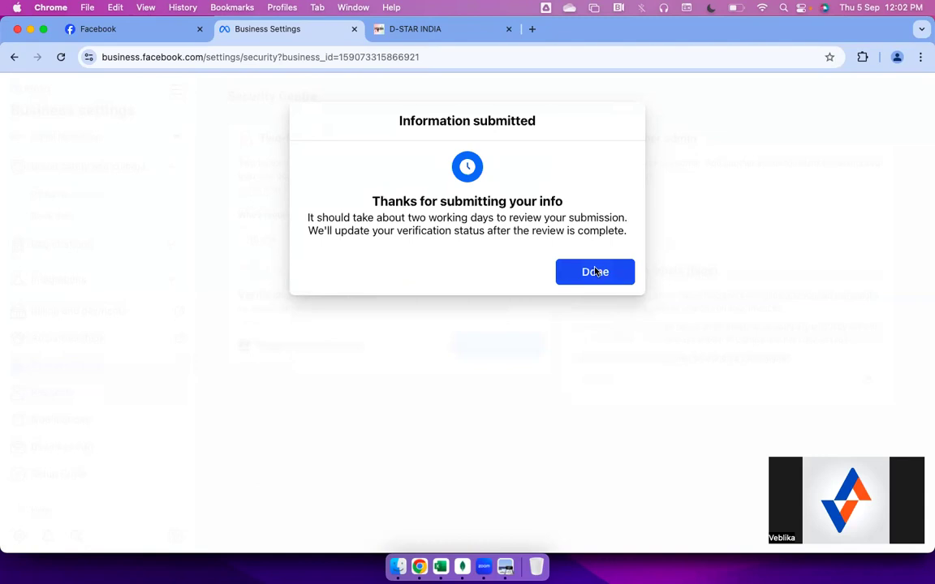
pyautogui.click(595, 272)
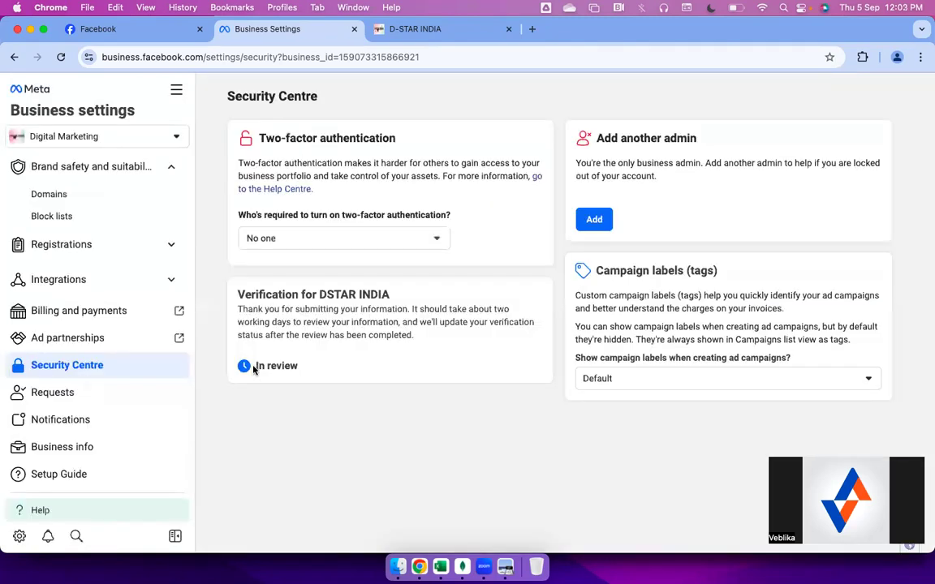
pyautogui.moveTo(256, 366); pyautogui.dragTo(320, 373)
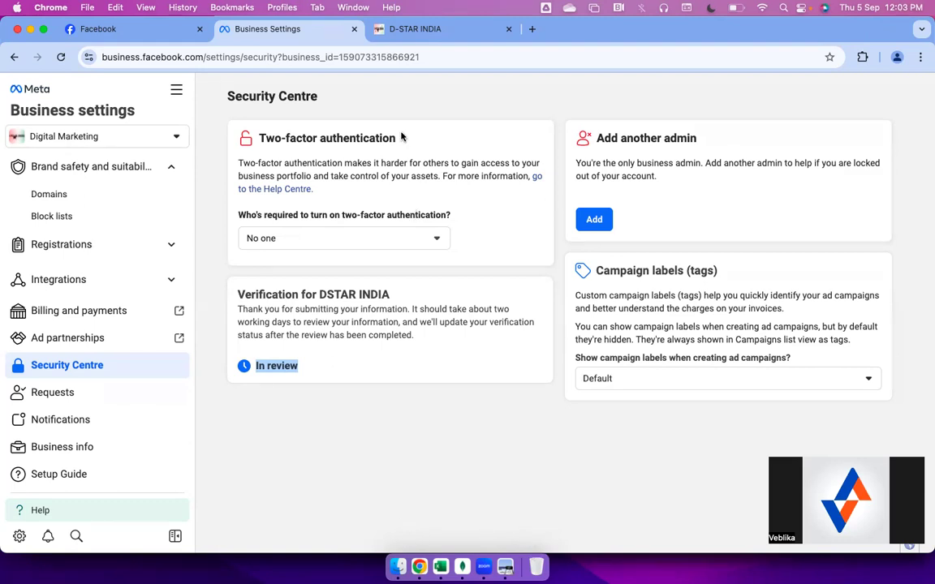
pyautogui.click(320, 289)
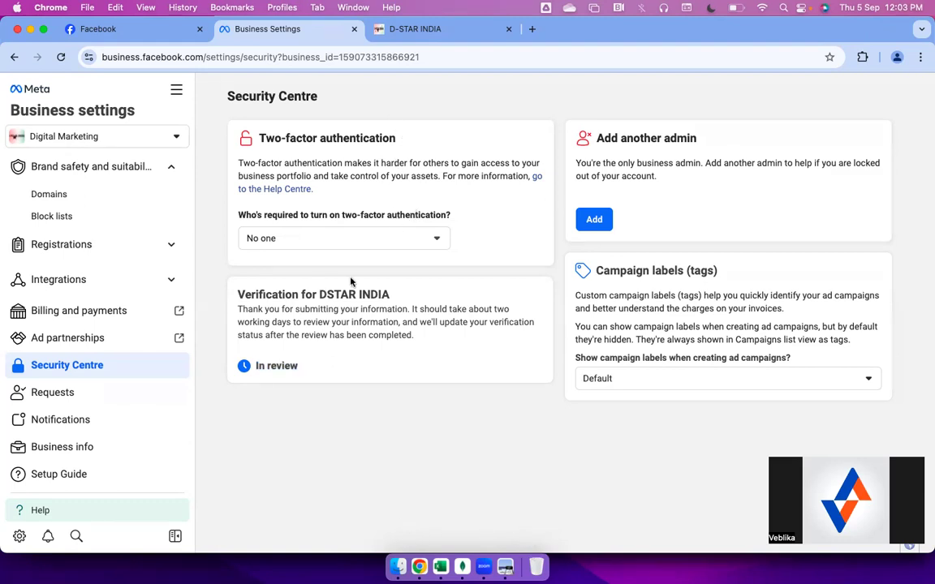